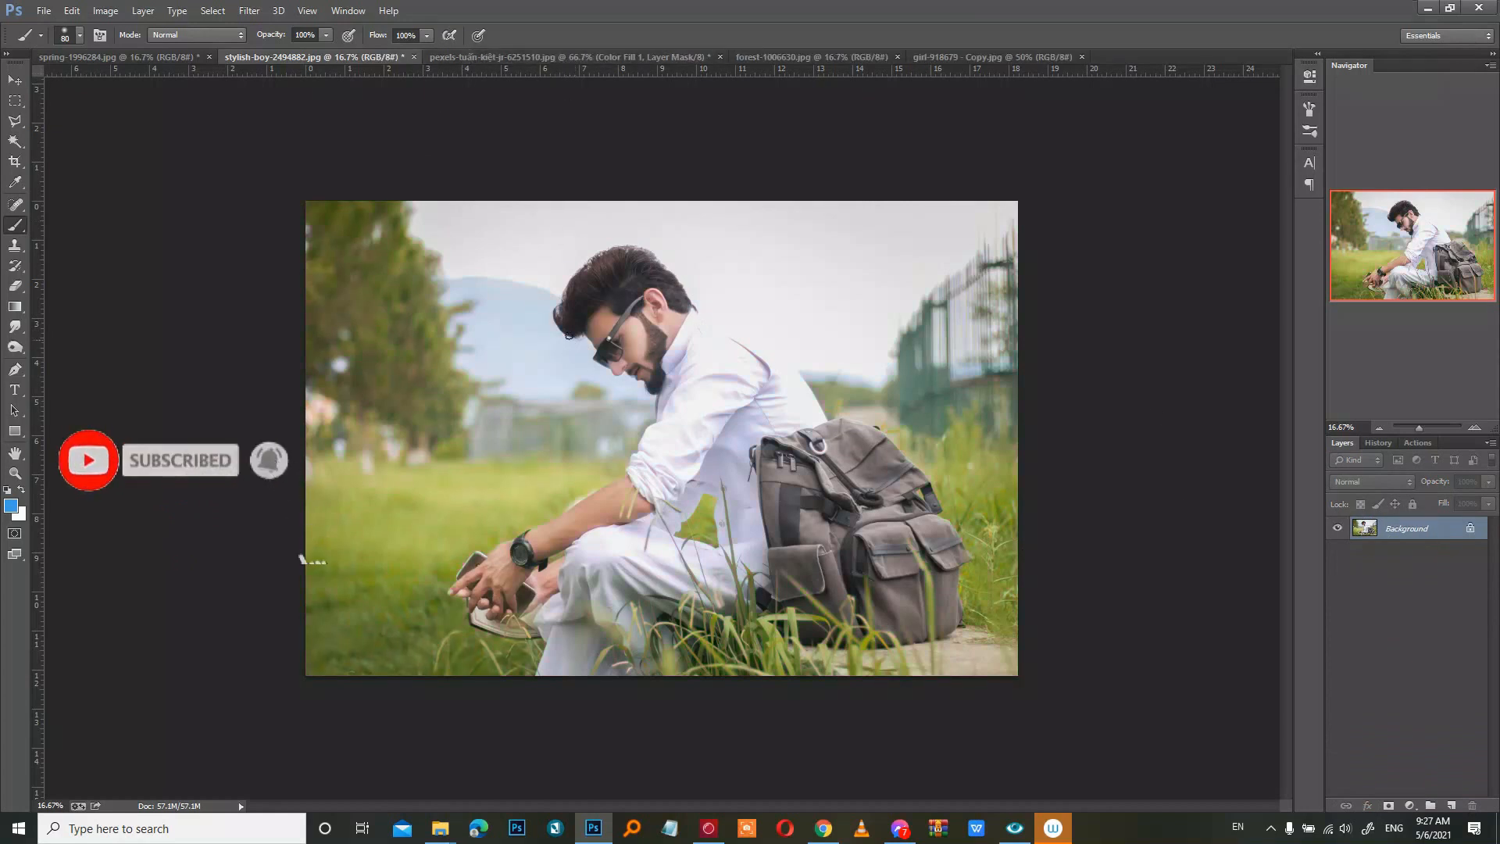
Step: Add a Solid Color fill layer in bright red (ff0006) above the photo of the seated man
click(1411, 805)
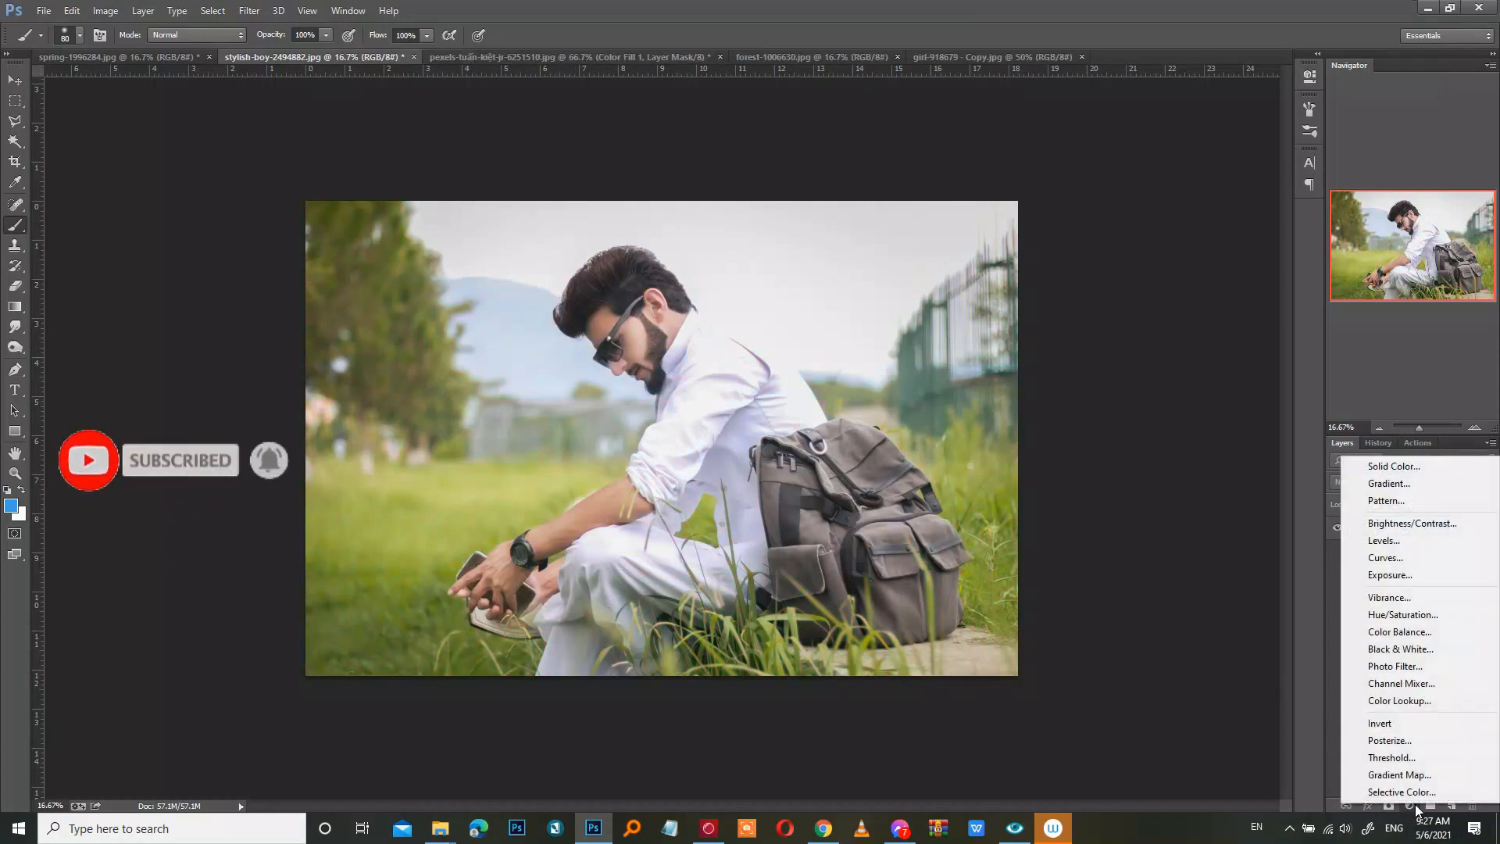
click(1407, 467)
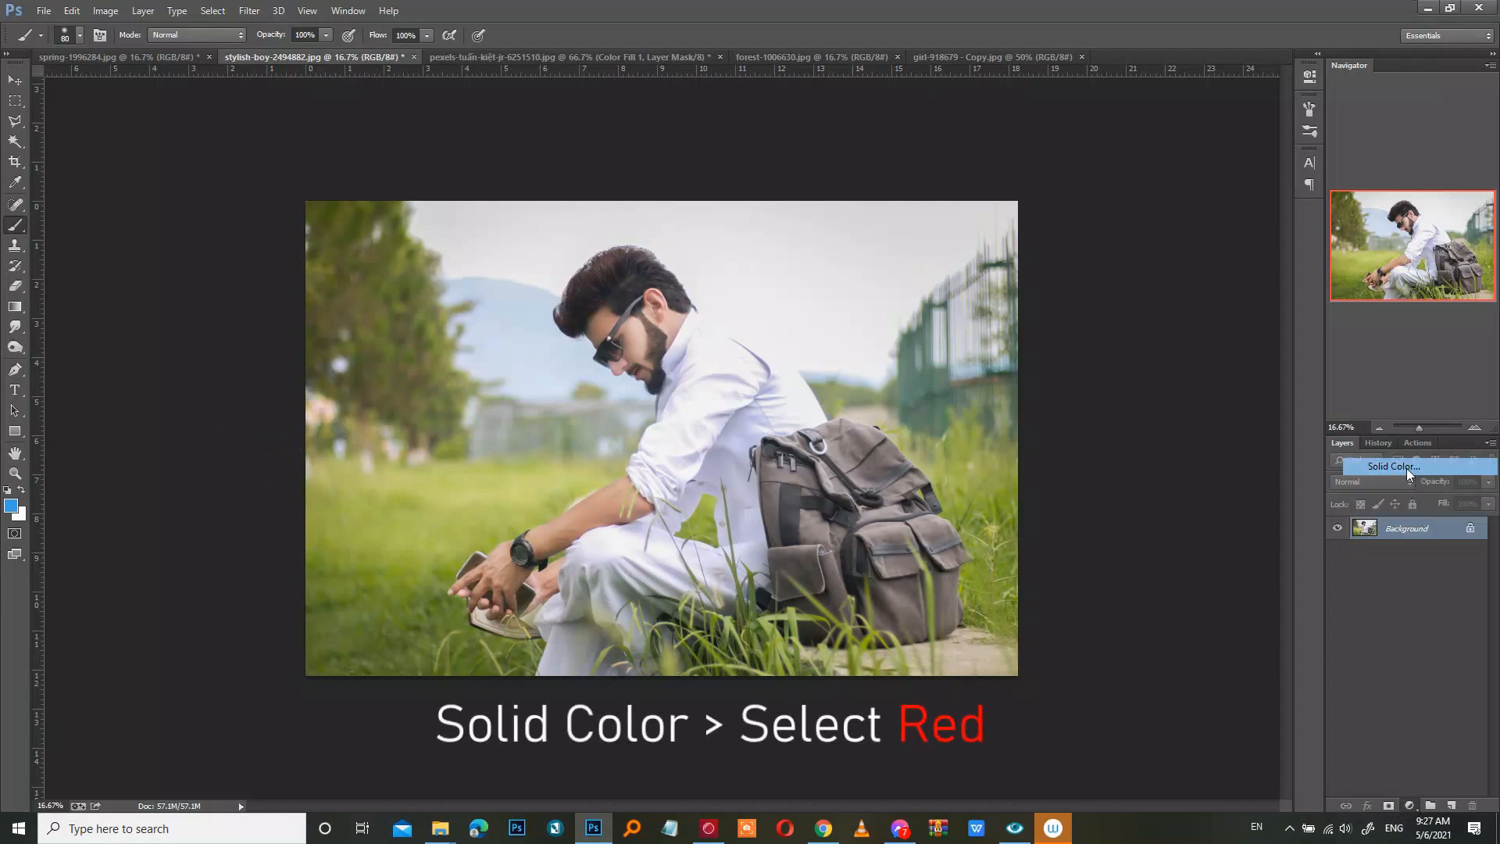
drag(1105, 371, 1110, 295)
click(1085, 289)
click(1245, 279)
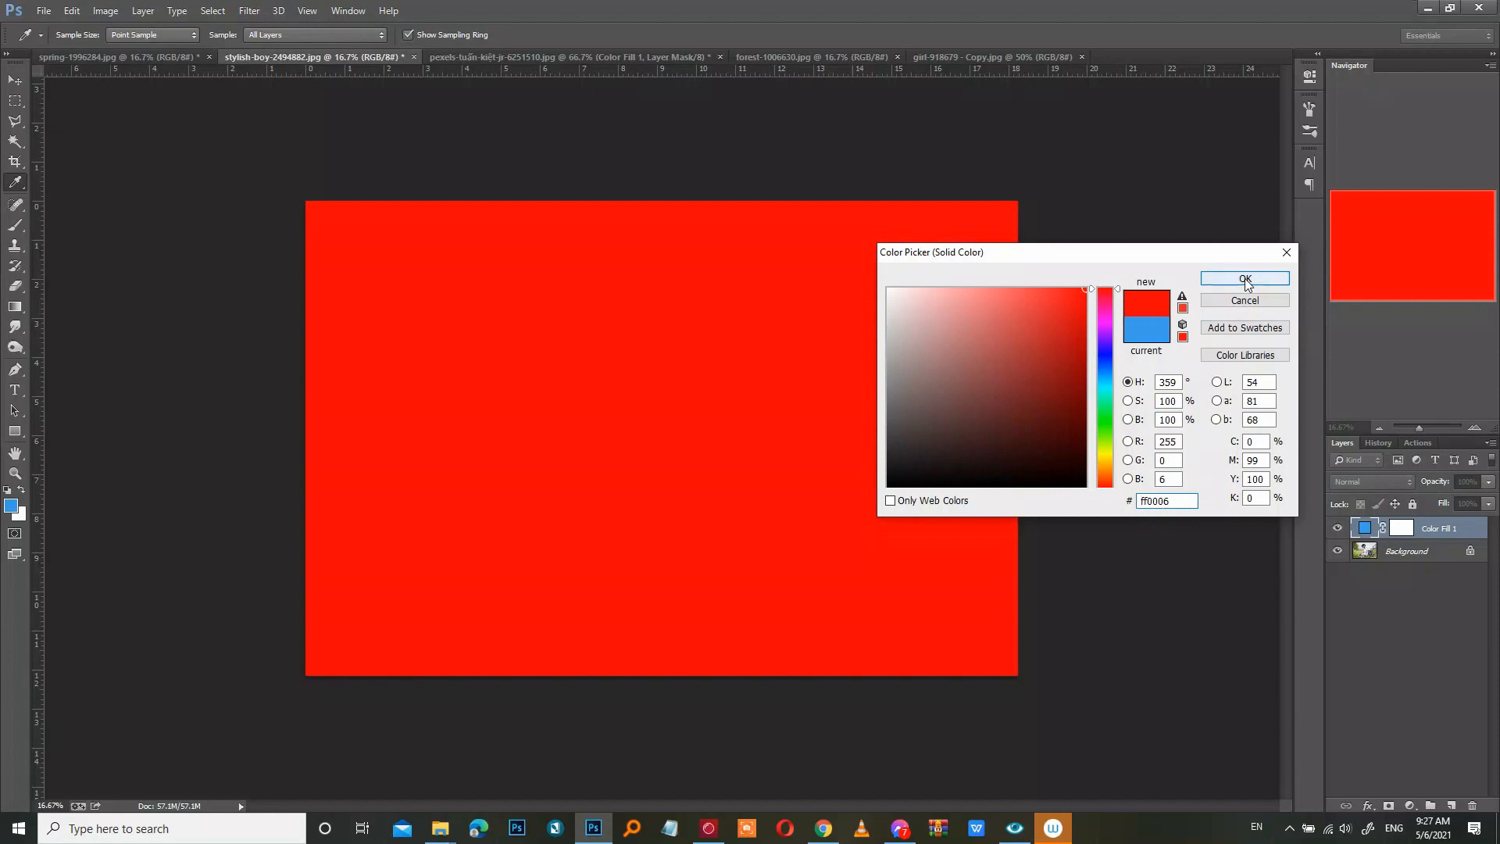
Step: Set the red fill layer's blending mode to Hue and toggle its visibility to compare with the original
click(1351, 481)
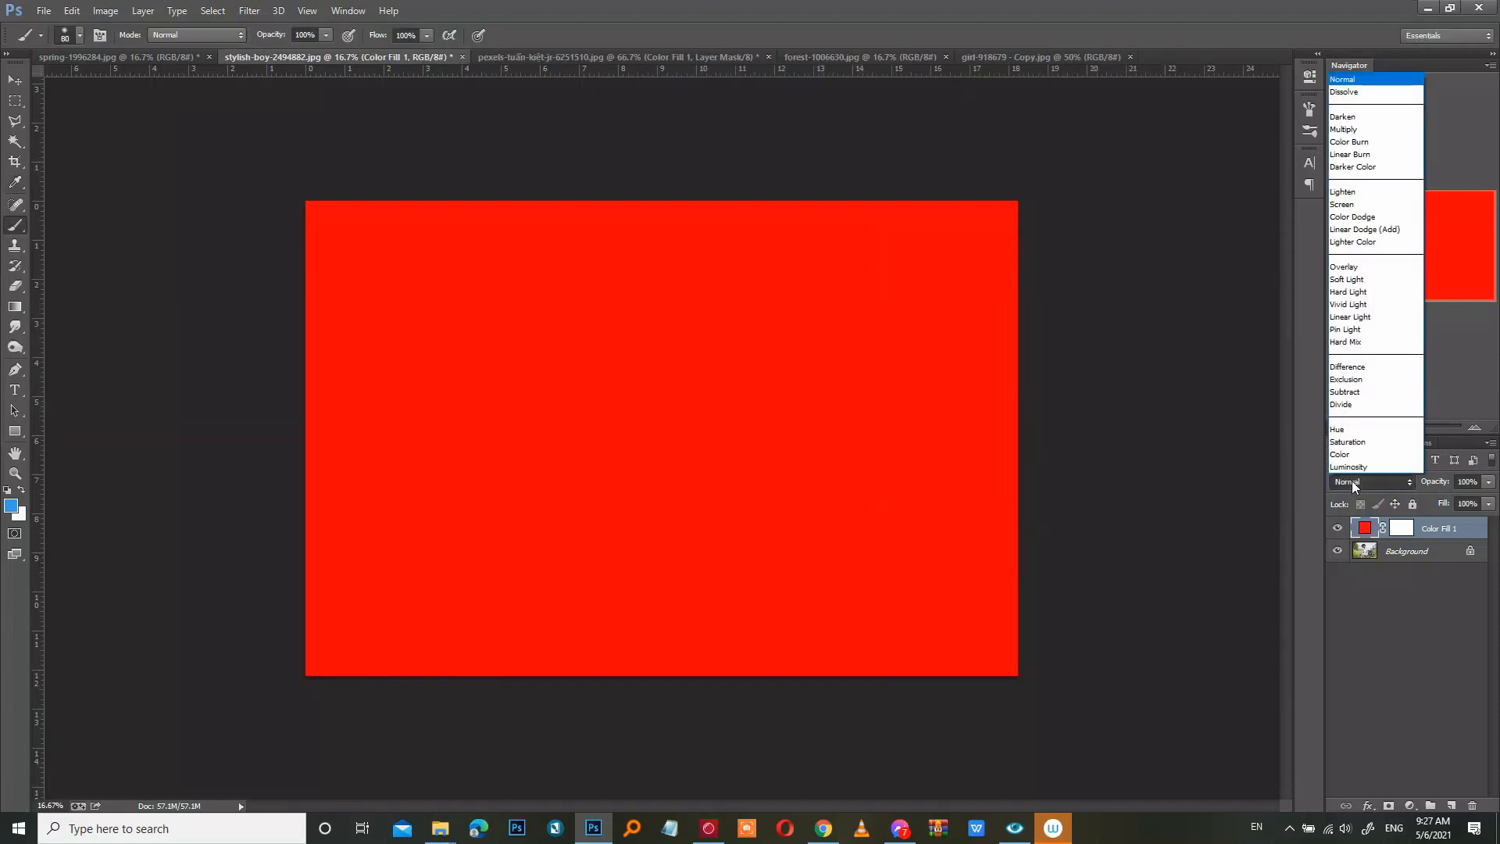
click(1345, 433)
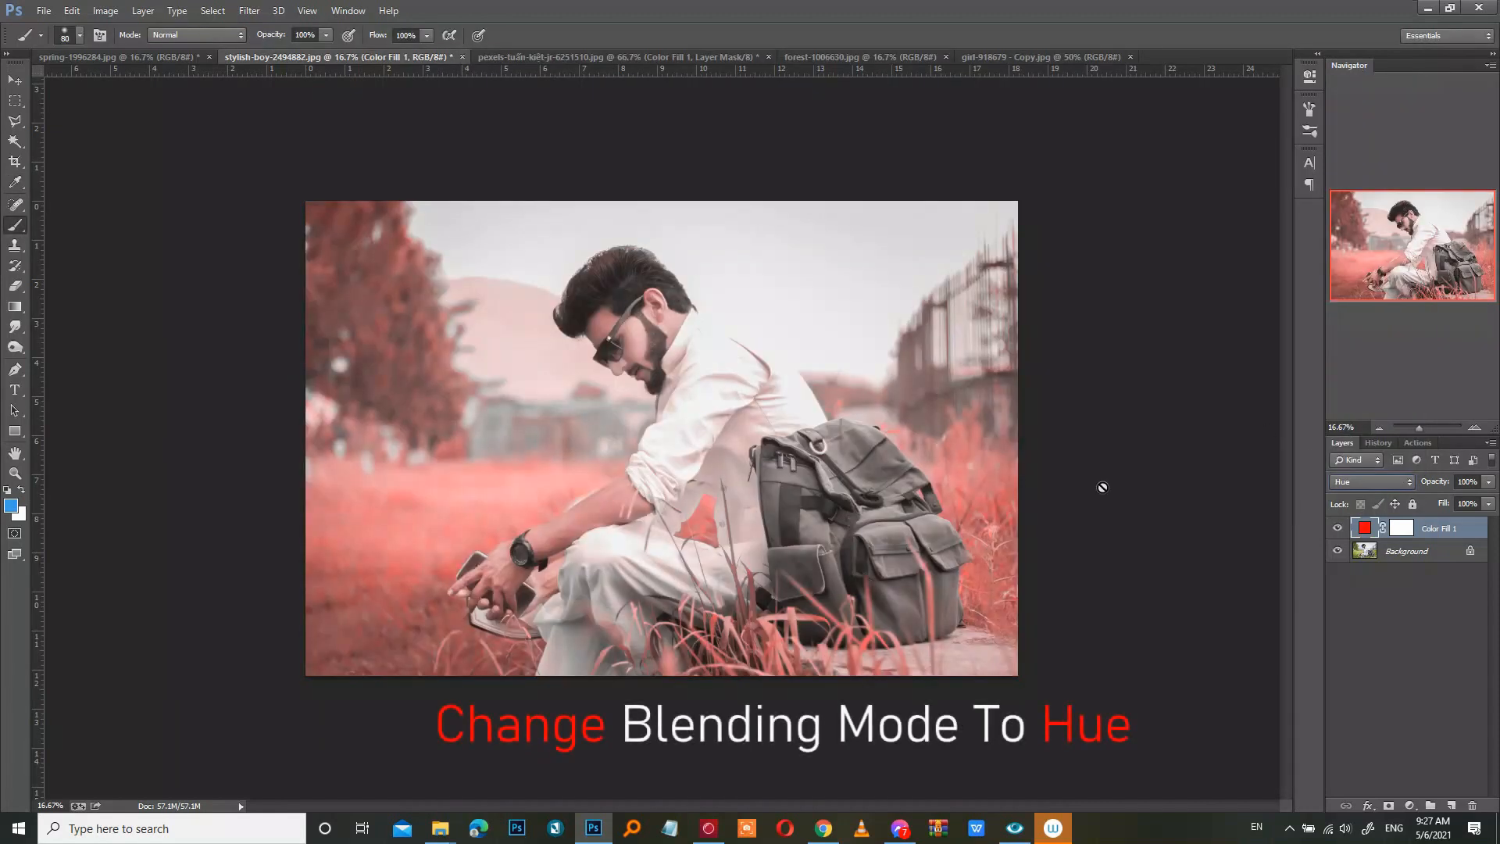
click(1339, 532)
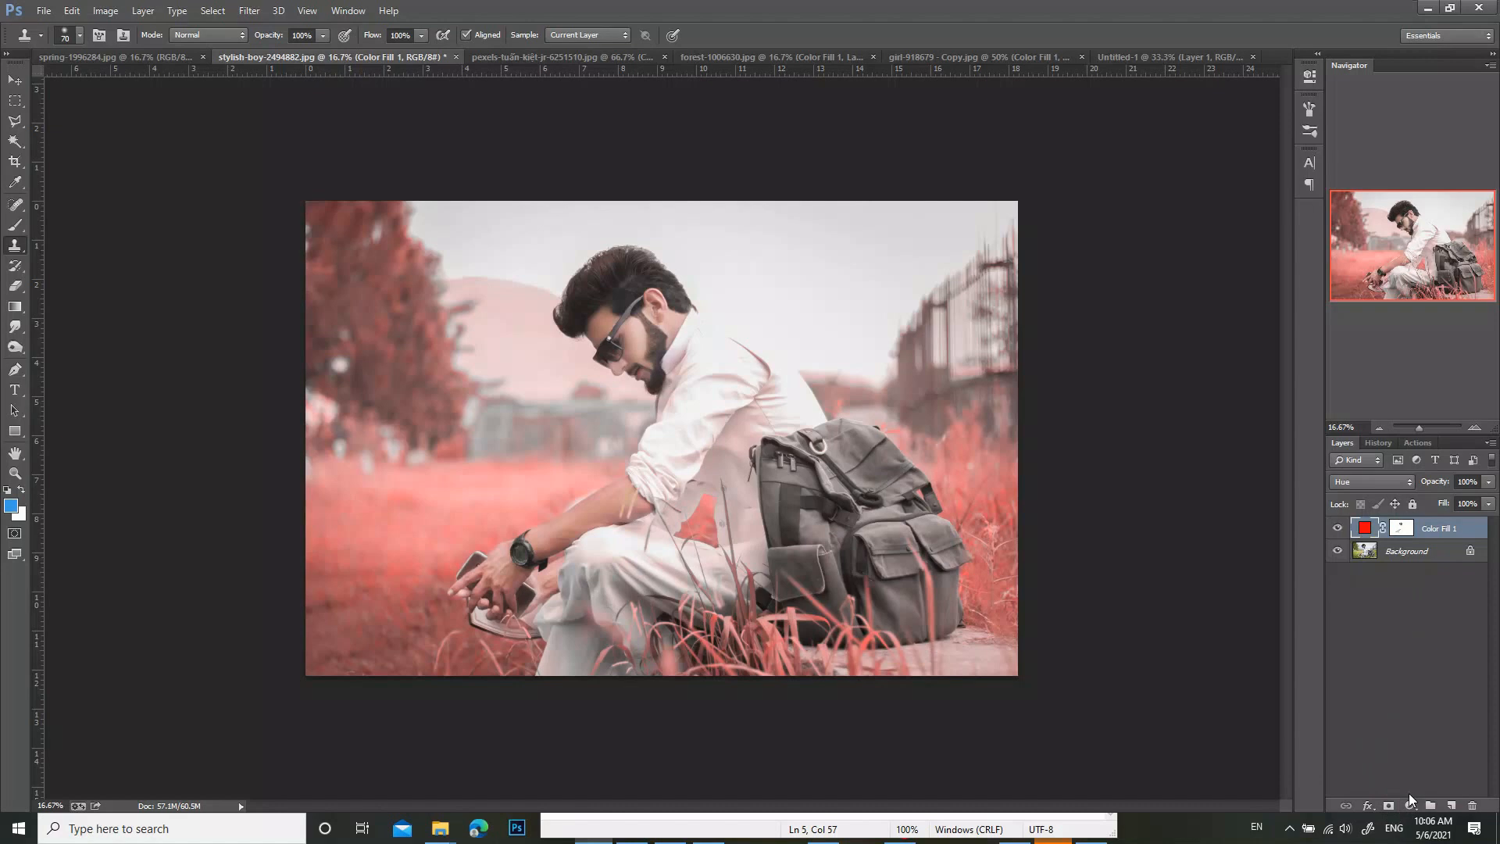
Step: Add a Selective Color adjustment layer and set Black to +53% for the Reds
click(1410, 803)
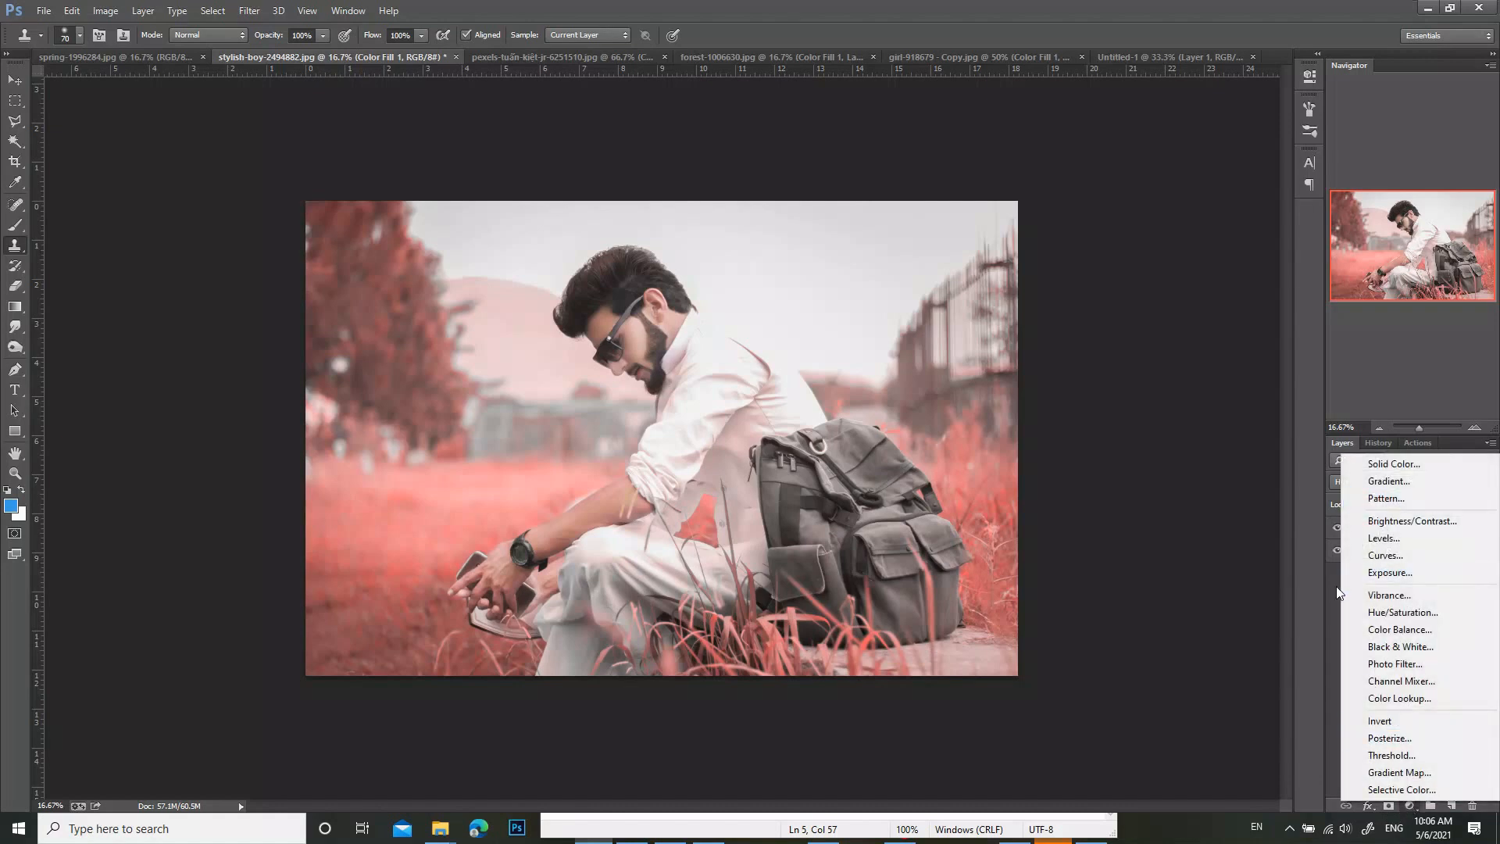
click(1400, 790)
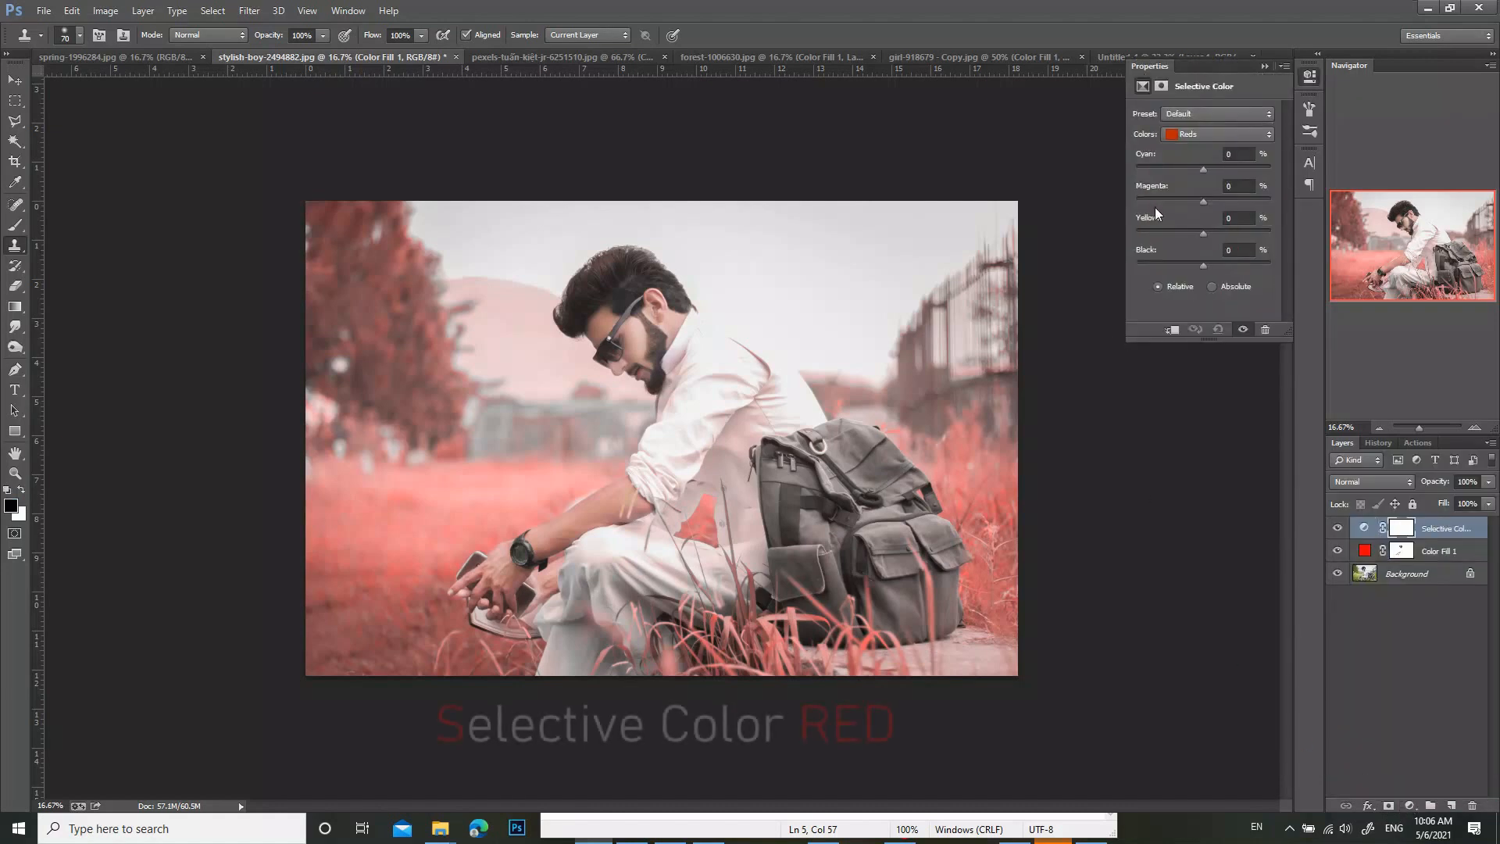
click(1171, 136)
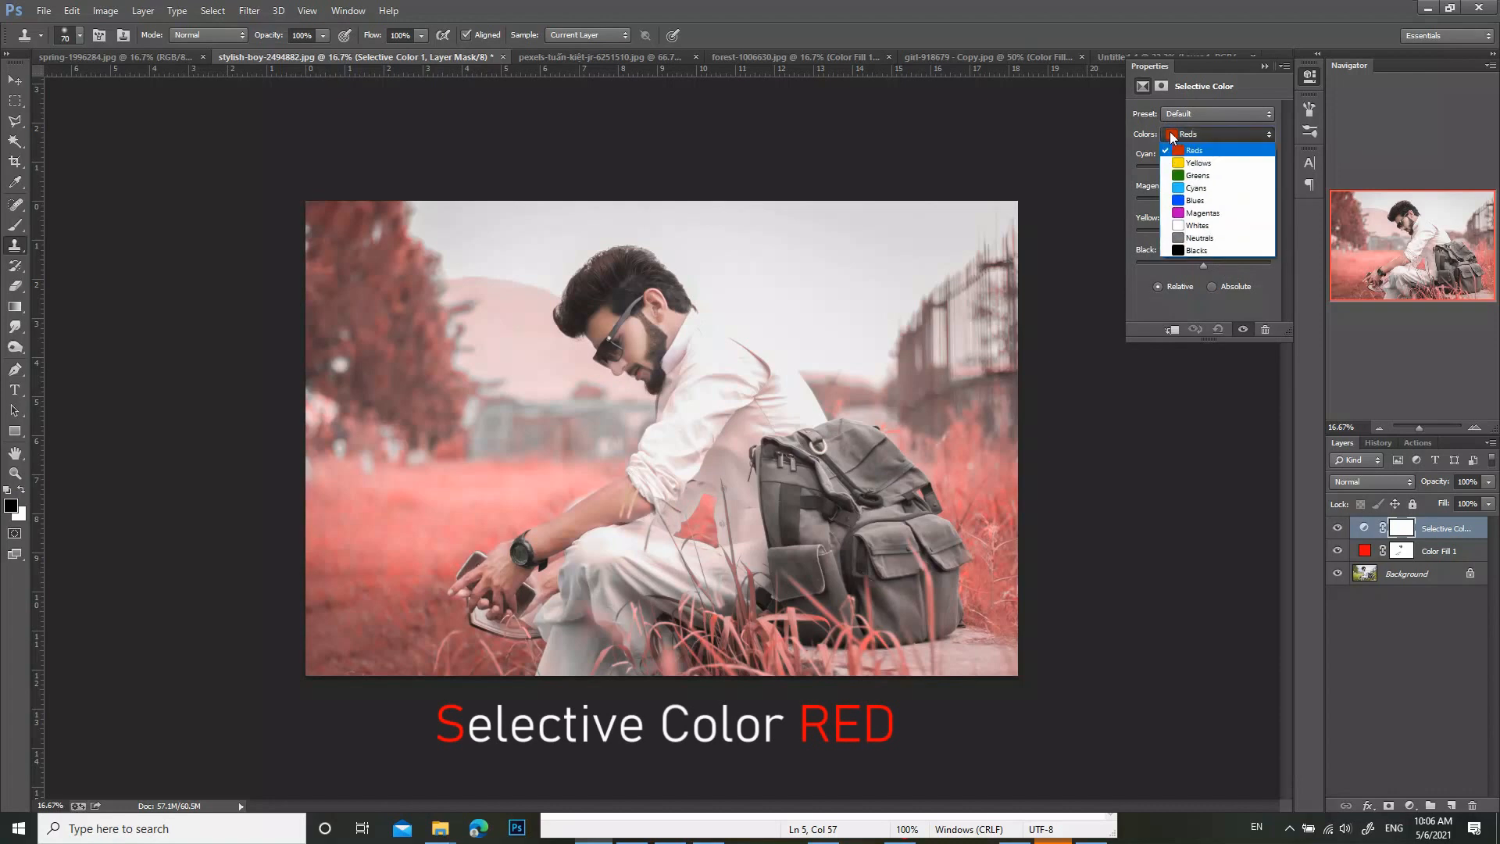
click(1177, 152)
drag(1205, 265, 1238, 265)
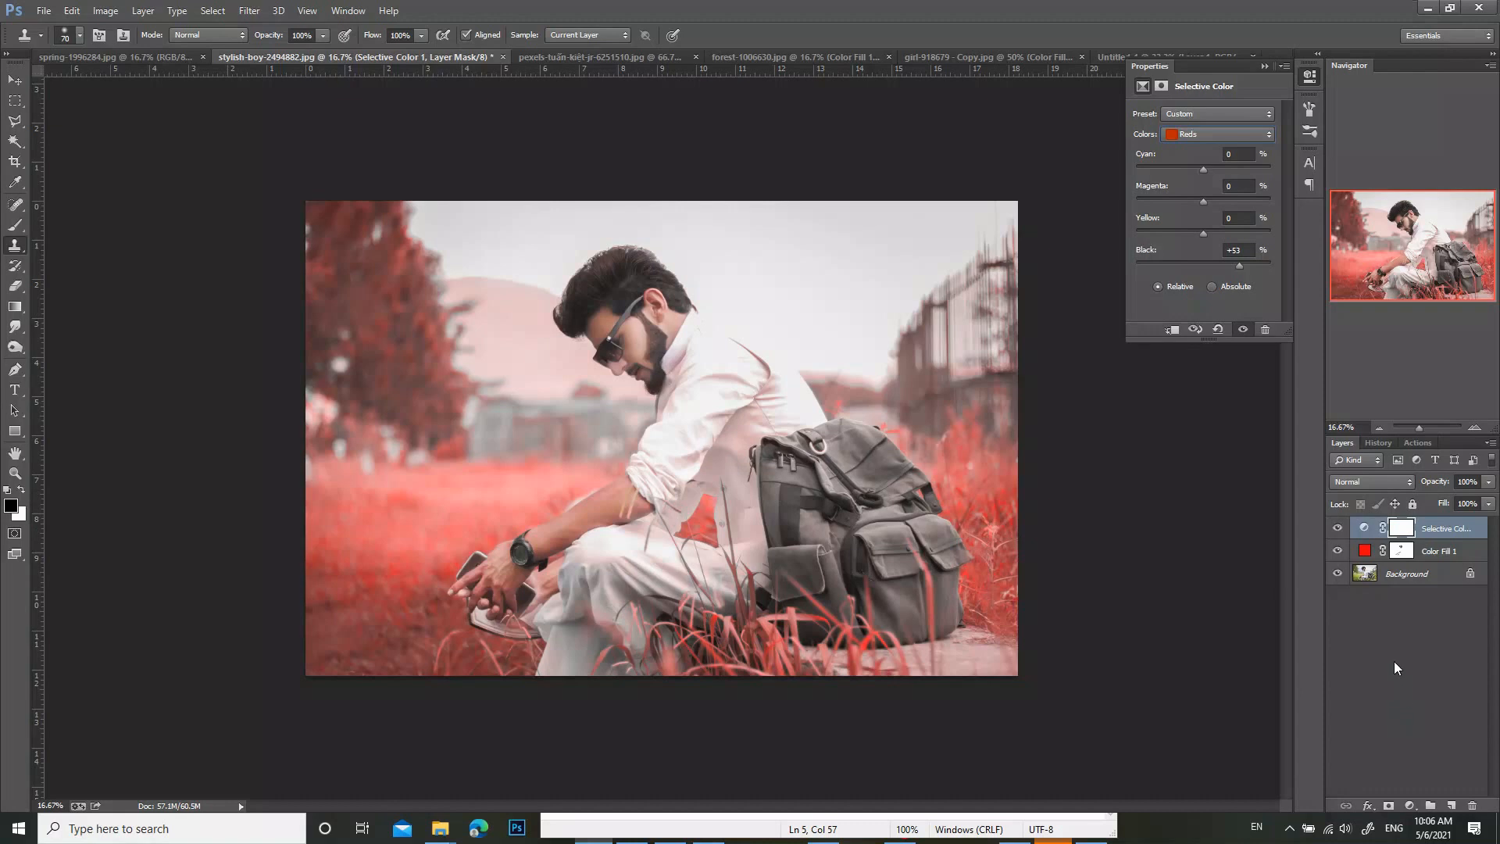
Step: Group the Selective Color and red fill layers, and toggle the group's visibility to compare before and after
shift+click(1440, 553)
key(ctrl+g)
click(1336, 527)
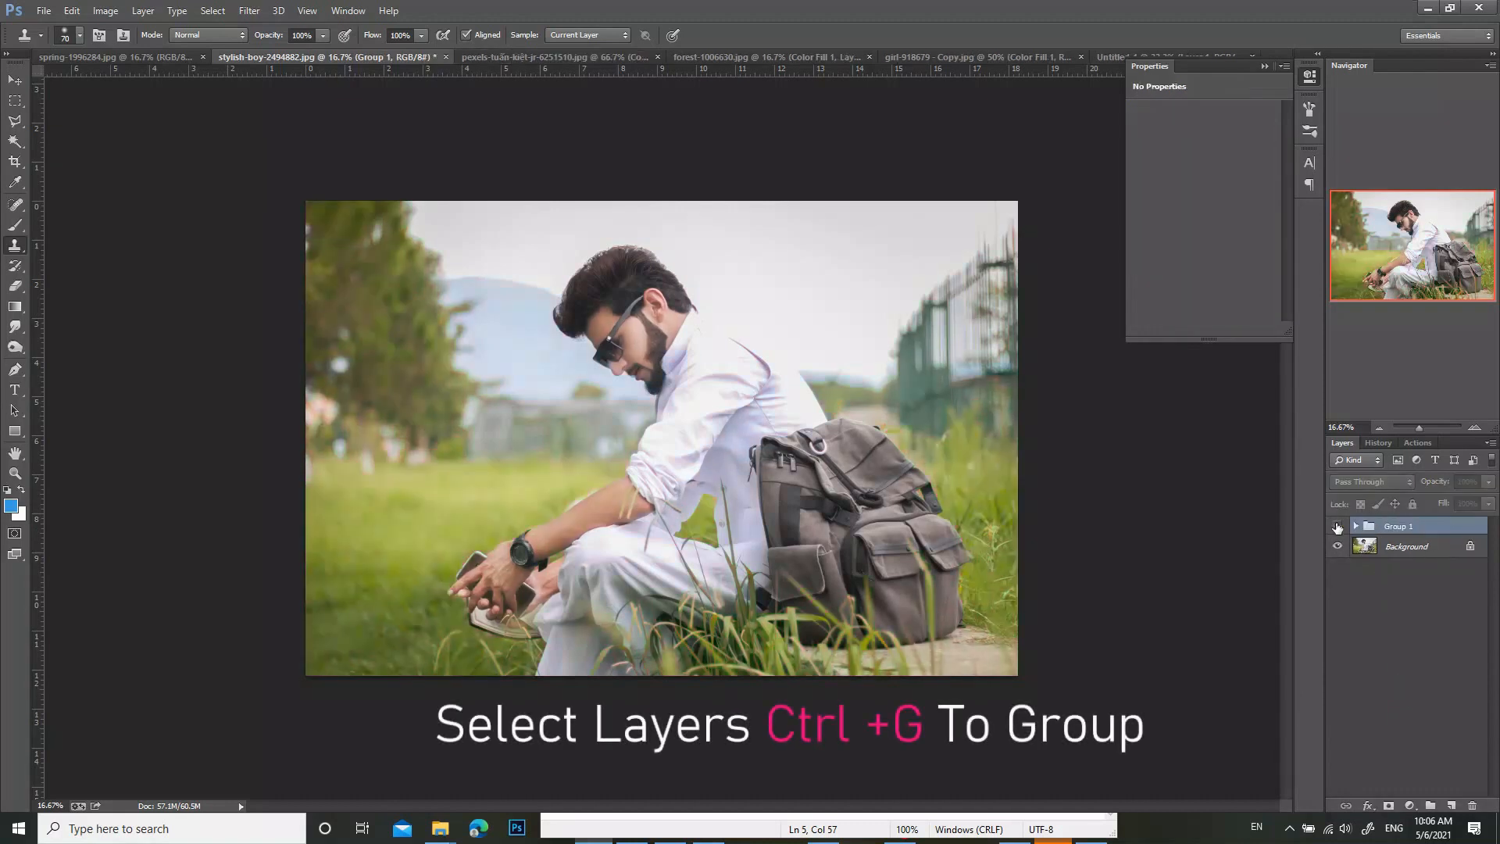
click(1337, 526)
click(1337, 527)
click(1337, 526)
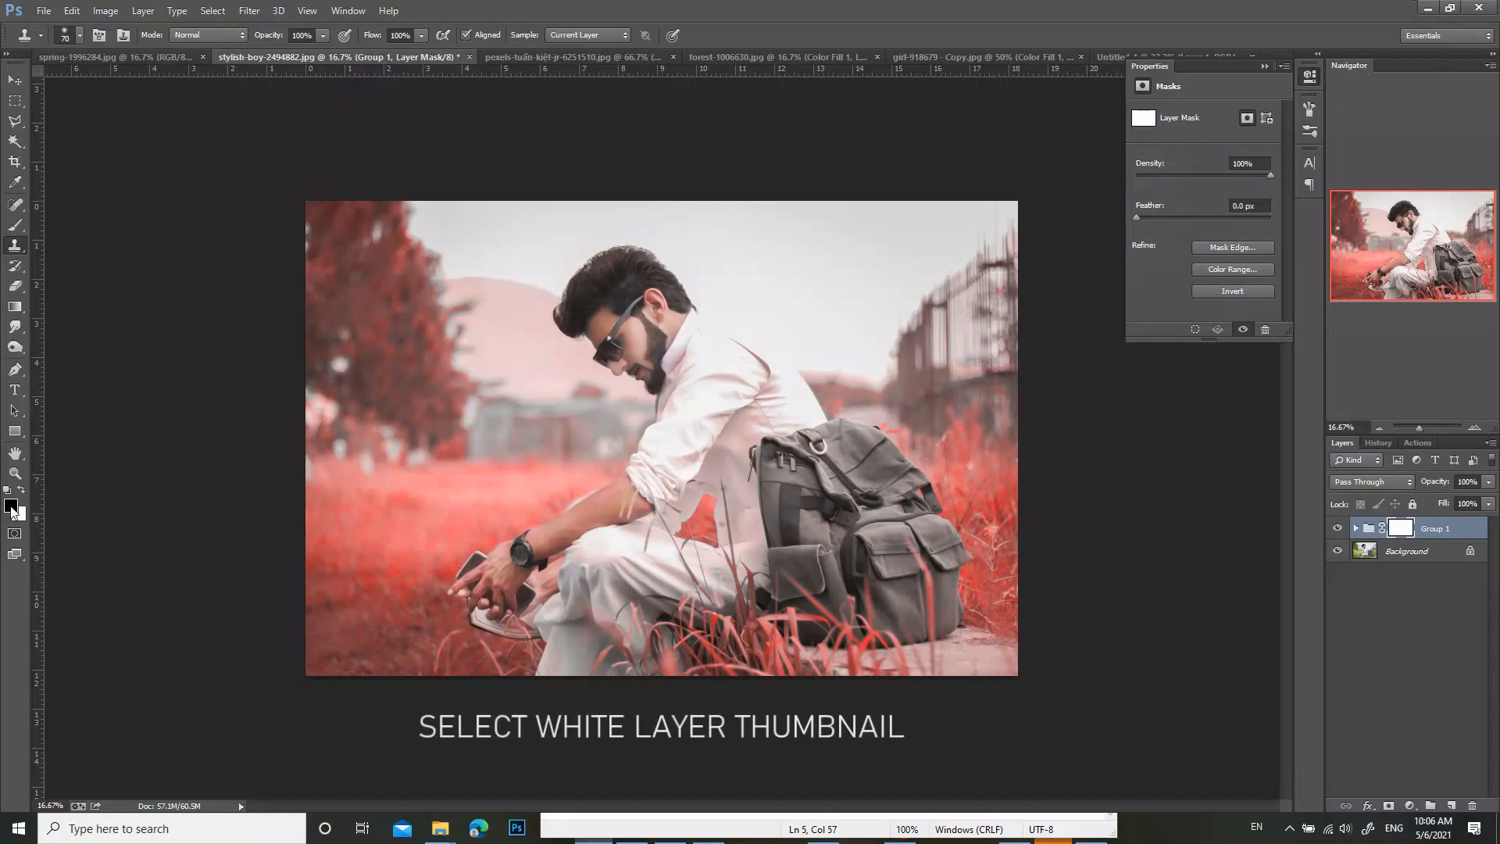
Step: Paint on the group's layer mask over the backpack with a large soft black brush at 20% opacity
click(15, 225)
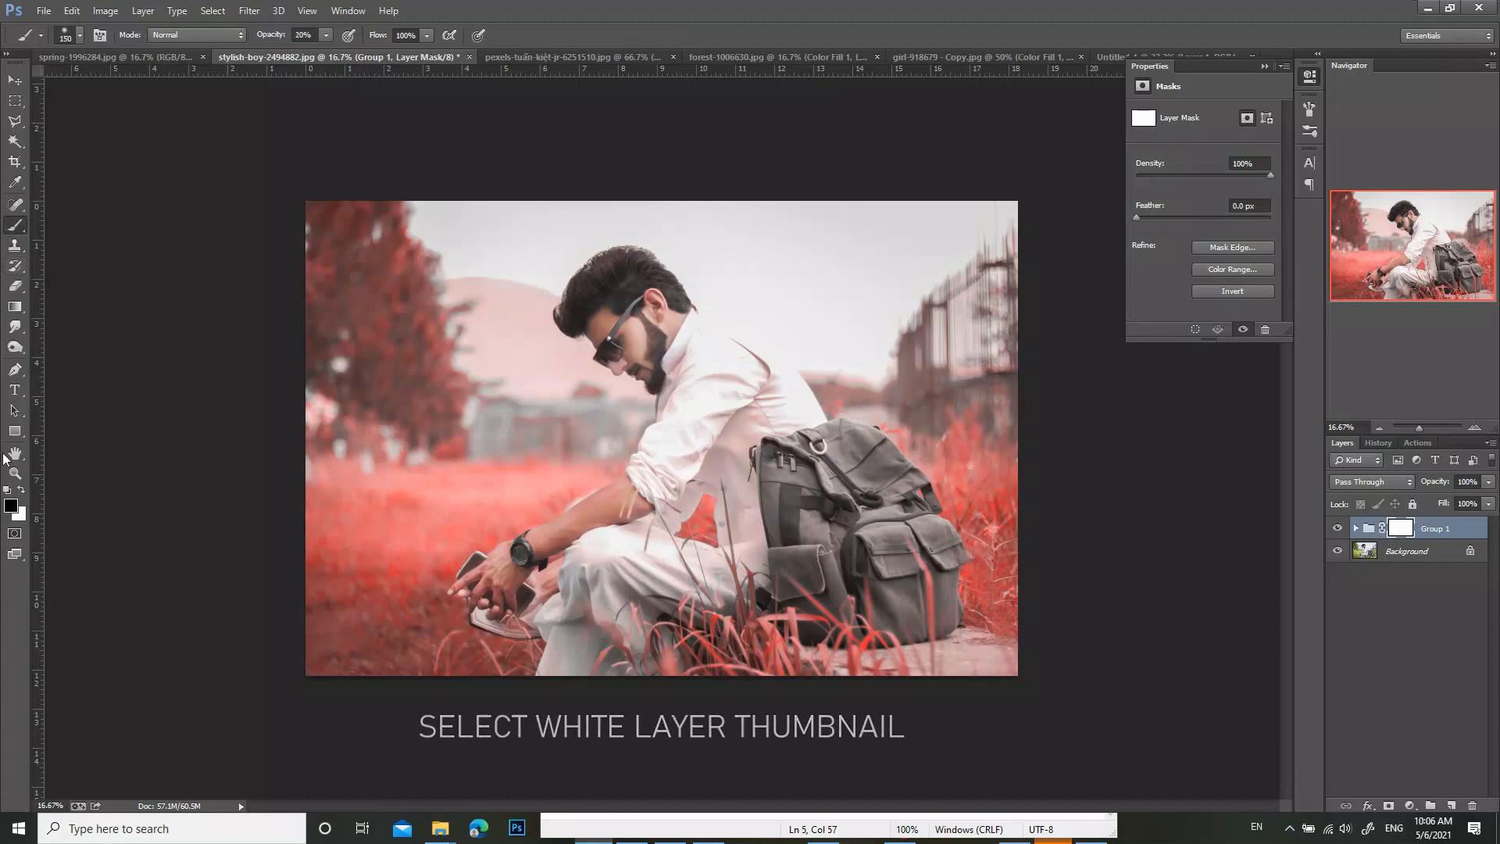
click(12, 507)
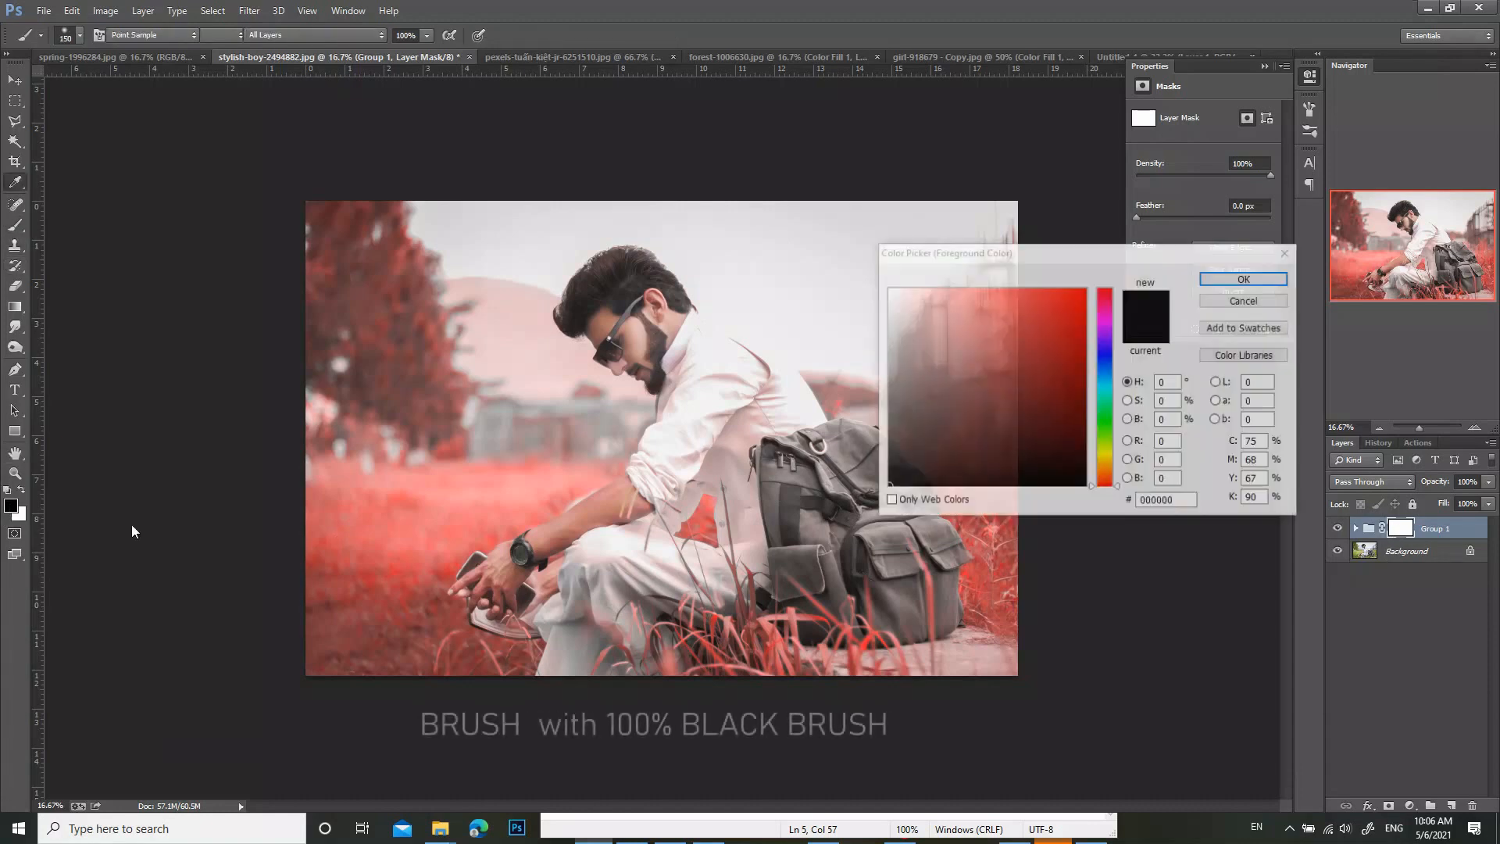
click(1246, 279)
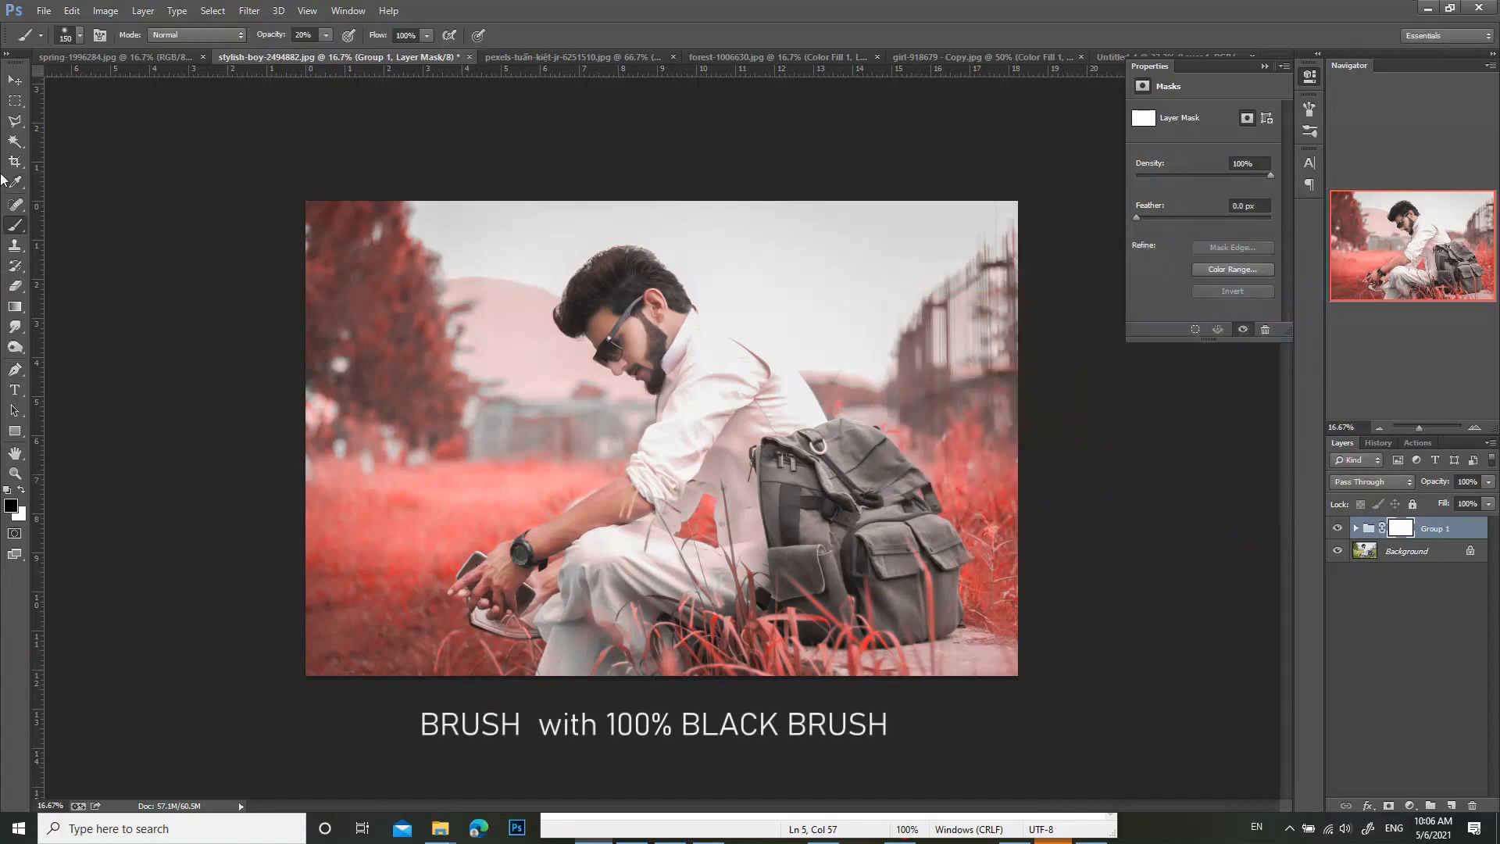
click(80, 35)
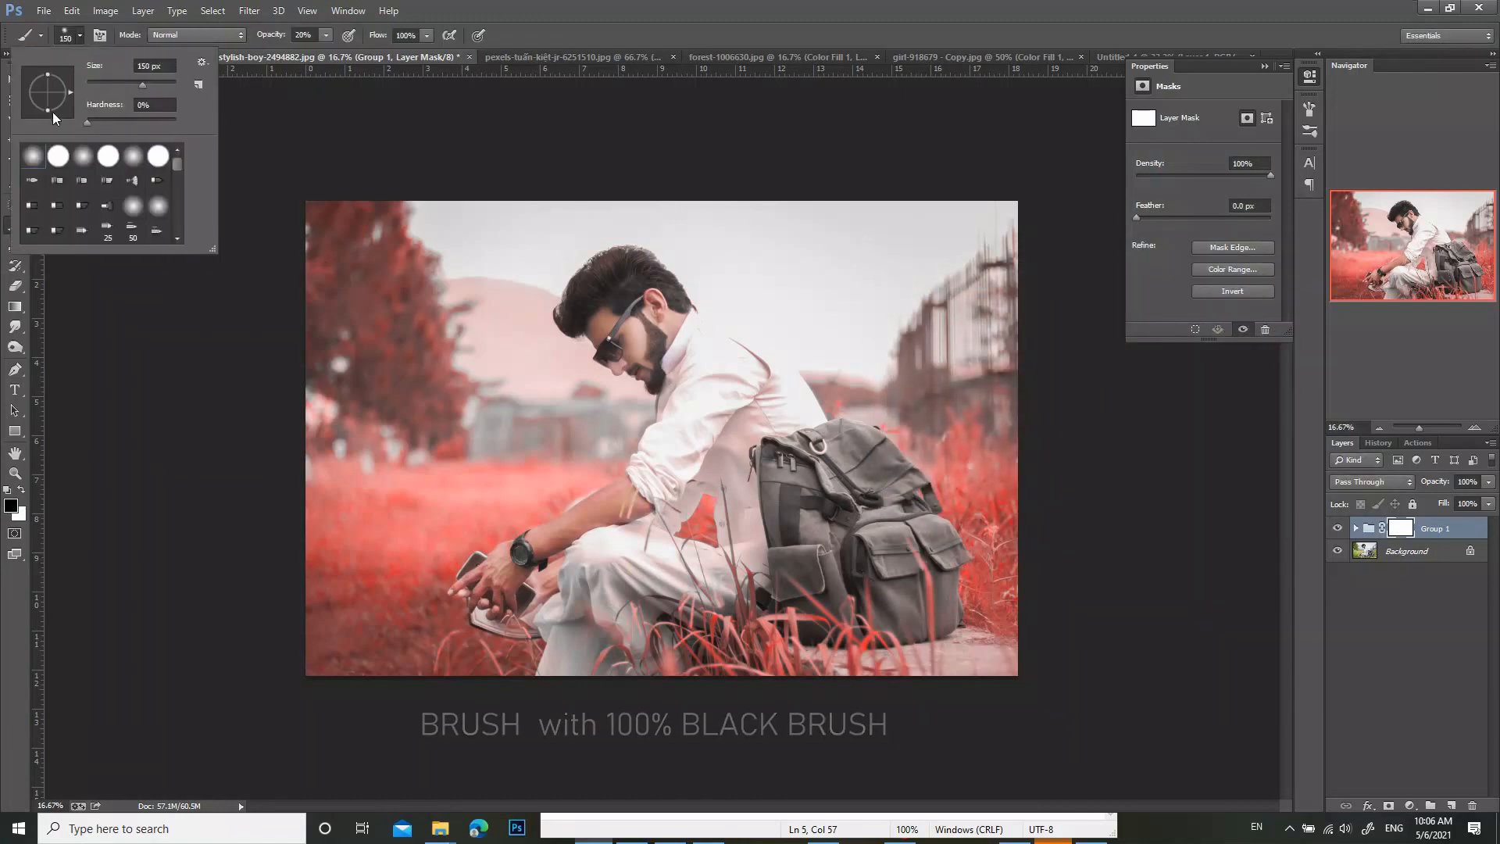
click(325, 36)
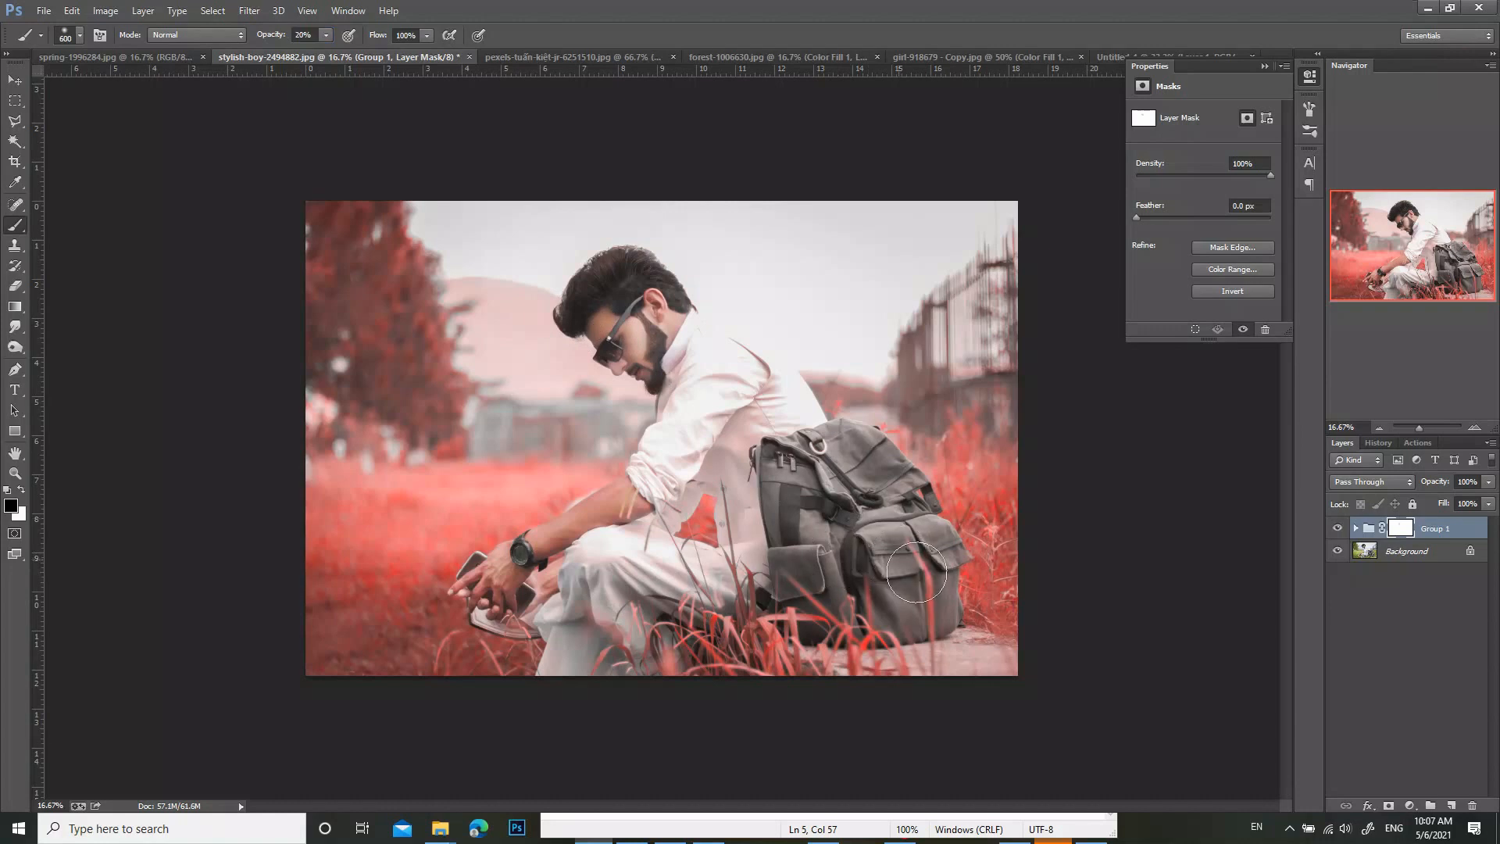
key(bracketleft)
key(bracketleft)
key(bracketright)
key(bracketright)
Step: Toggle the red effect's visibility to compare the photo before and after
click(1339, 530)
click(1338, 530)
click(1338, 531)
click(1338, 531)
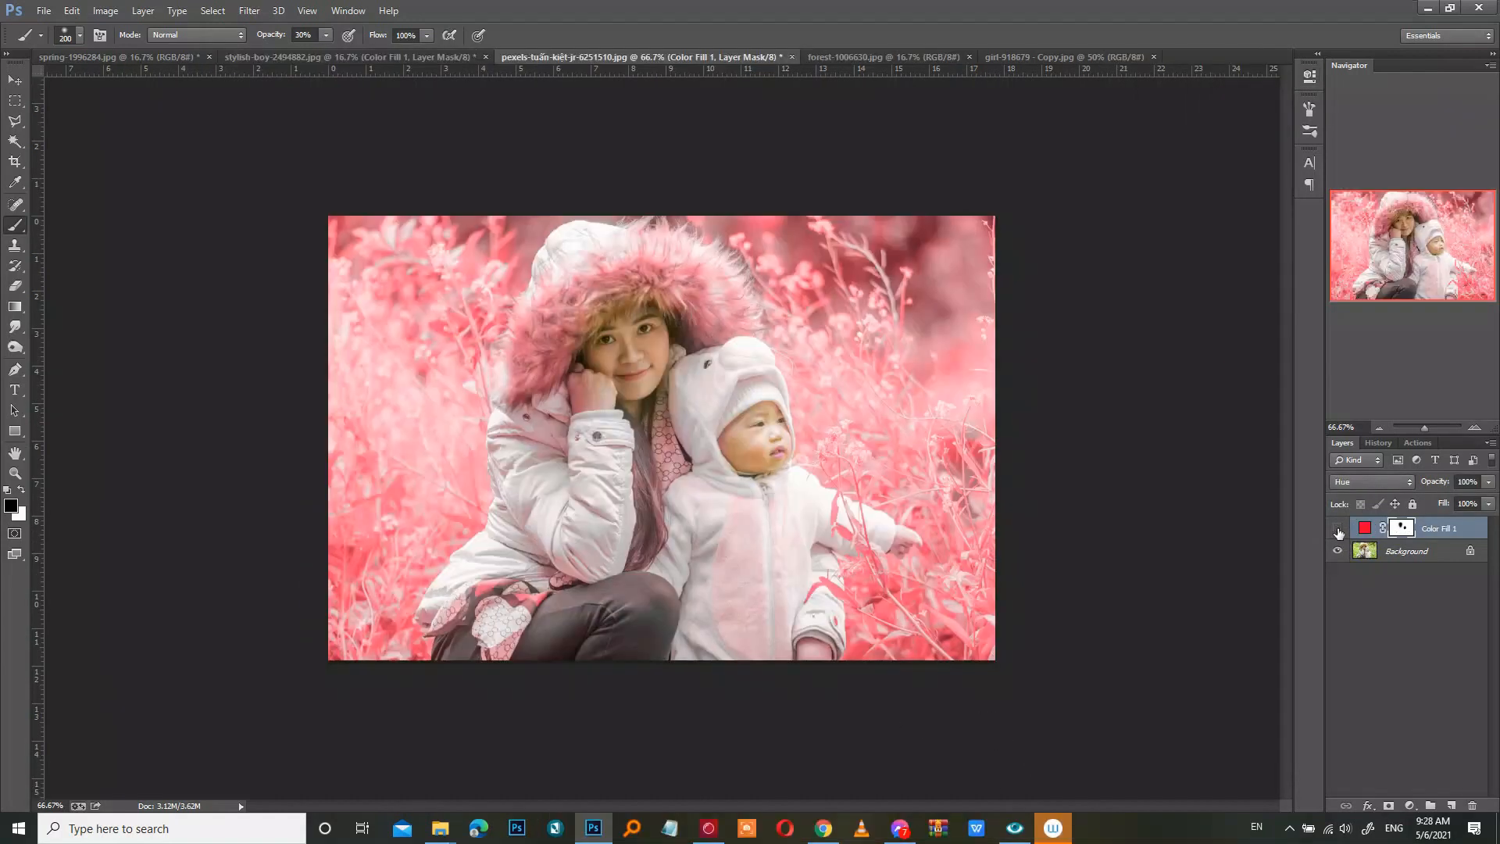
click(1338, 528)
click(1338, 528)
Step: Switch to the forest photo and remove the pale tree trunk at its upper right edge with the Clone Stamp
click(854, 55)
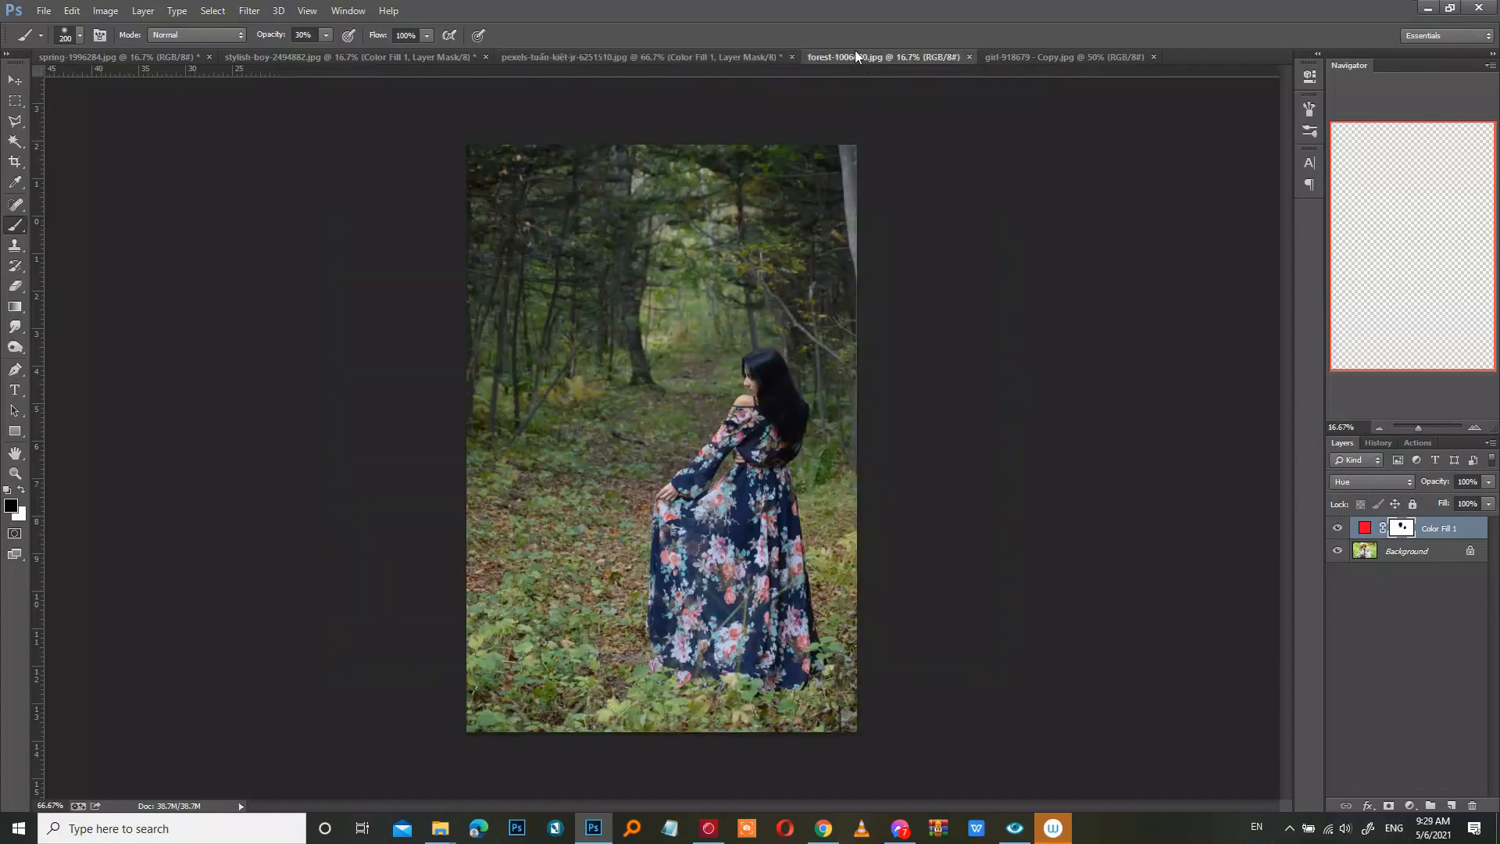
key(s)
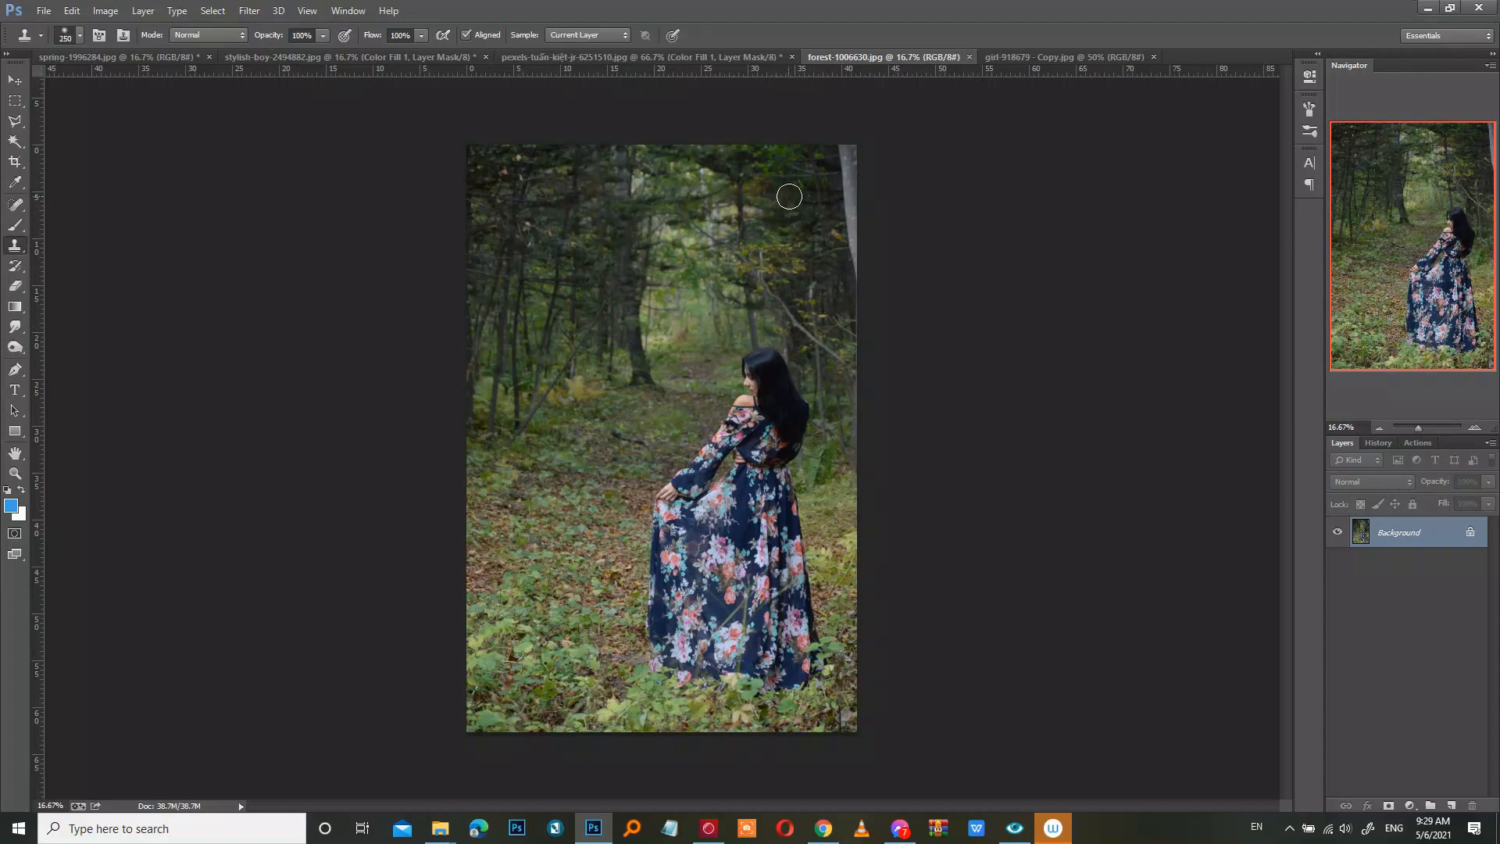
alt+click(791, 189)
mouse_move(834, 152)
mouse_down()
mouse_move(851, 154)
mouse_move(852, 281)
mouse_up()
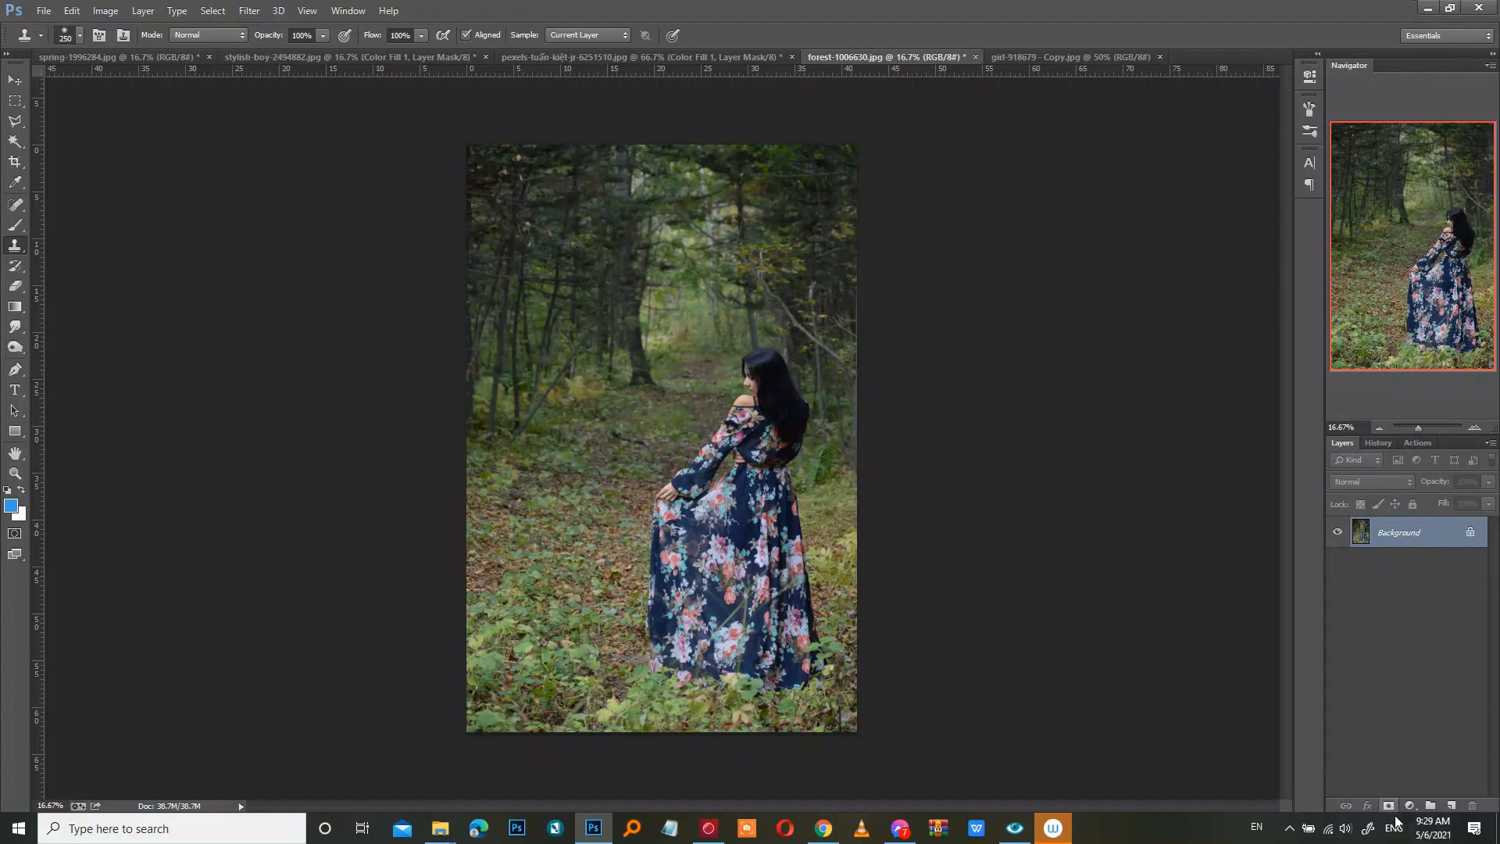
Step: Add a Solid Color fill layer in bright red (ff001e) above the forest photo
click(1411, 806)
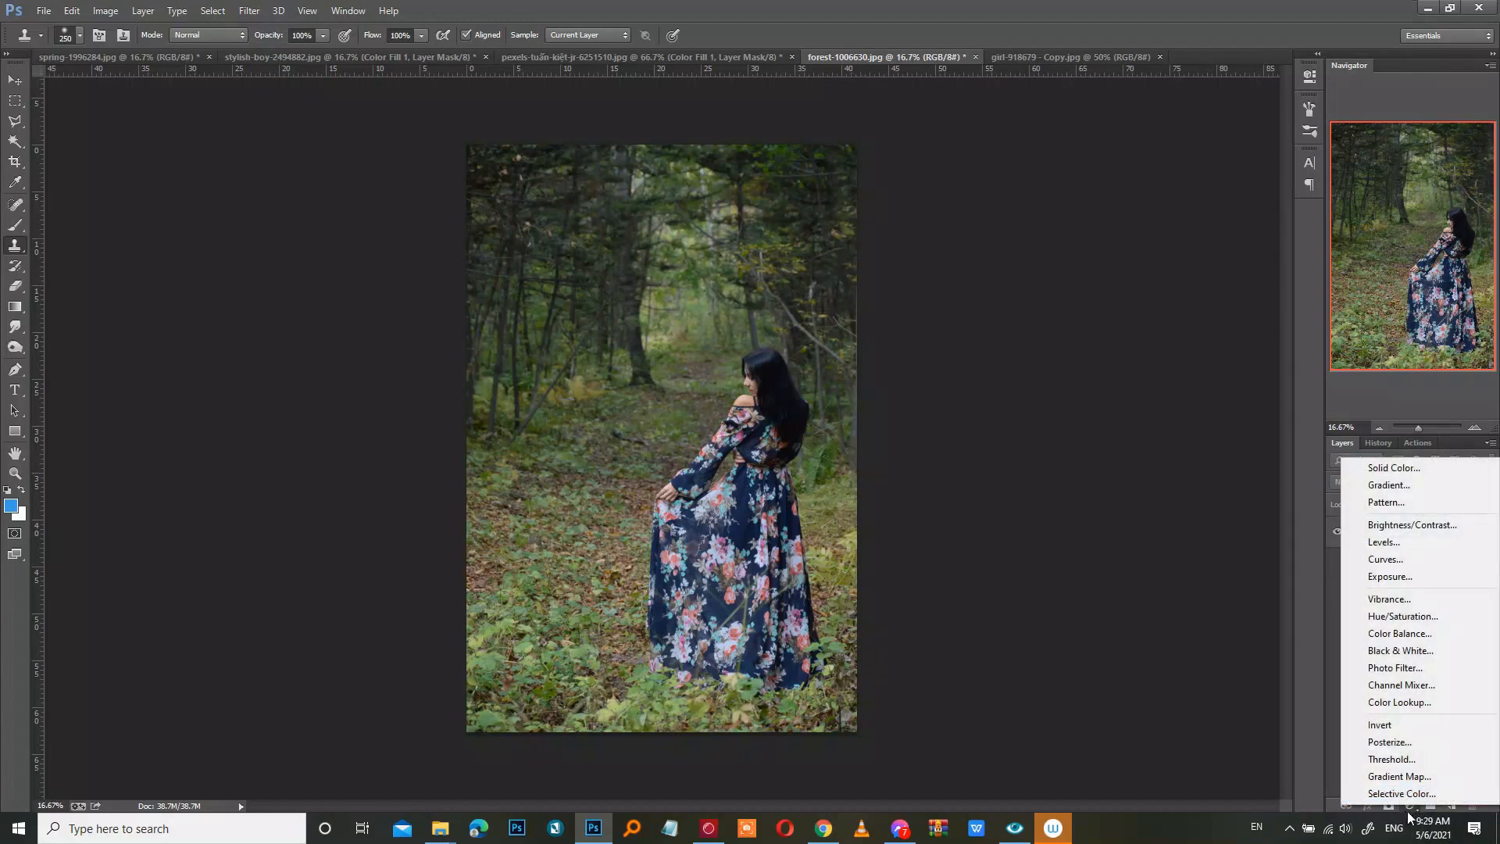
click(1394, 467)
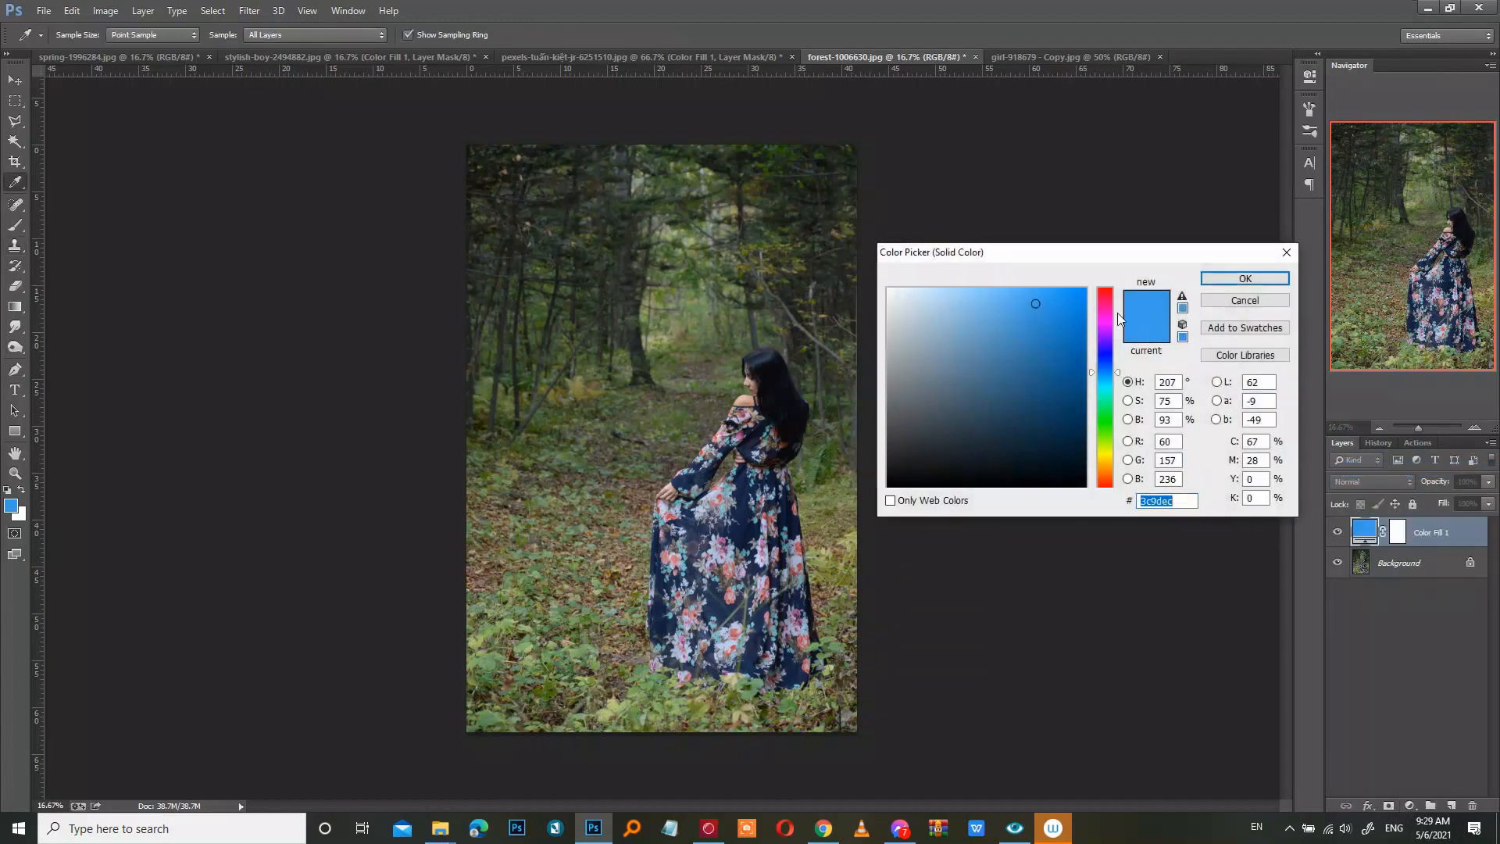
click(1102, 292)
click(1087, 287)
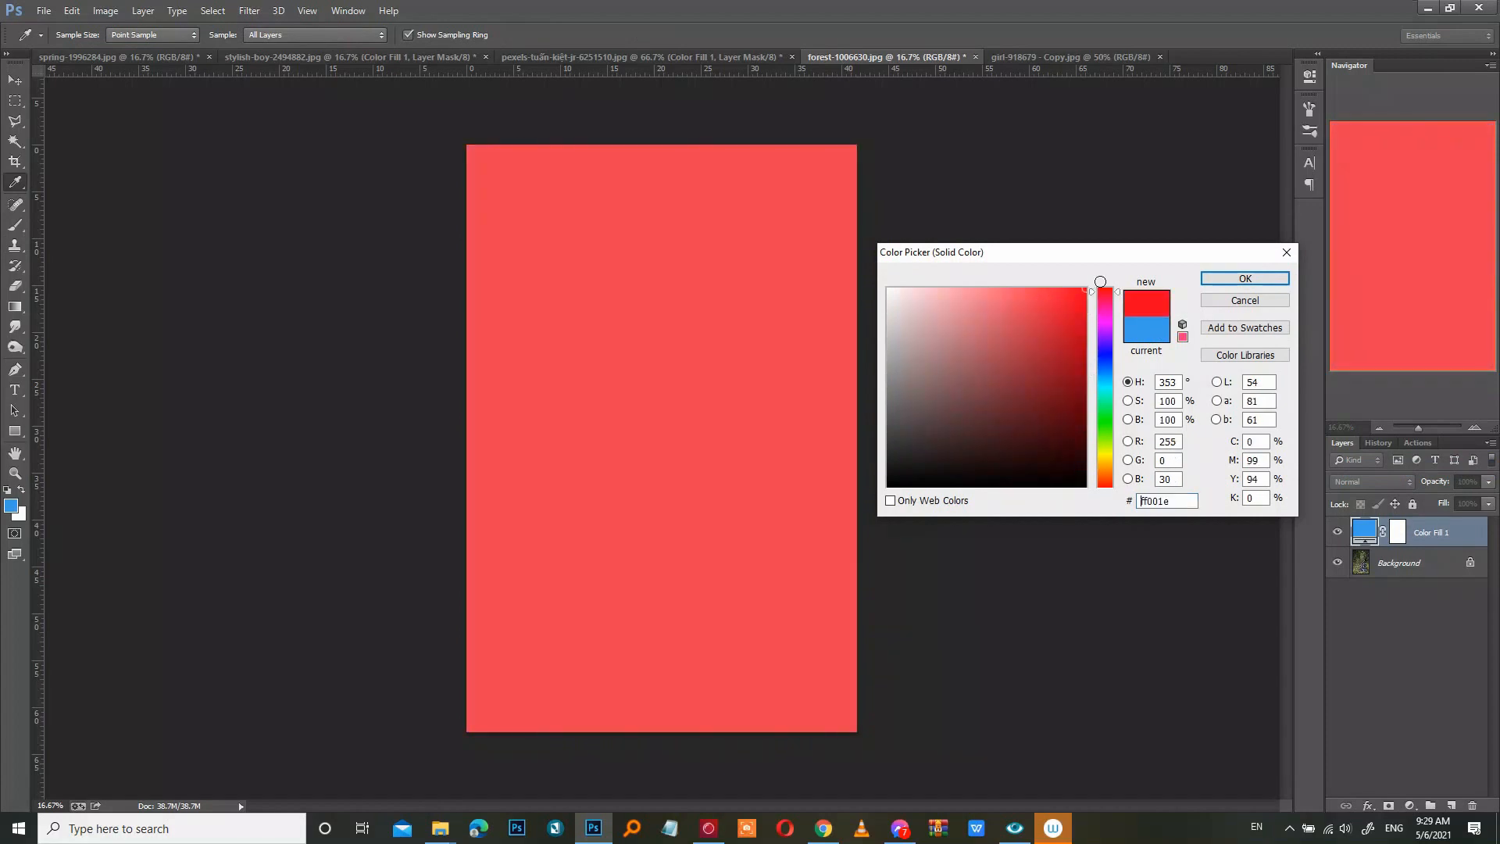
click(1245, 278)
Step: Set the forest photo's red fill layer to the Hue blending mode and compare with the layer hidden
click(1390, 481)
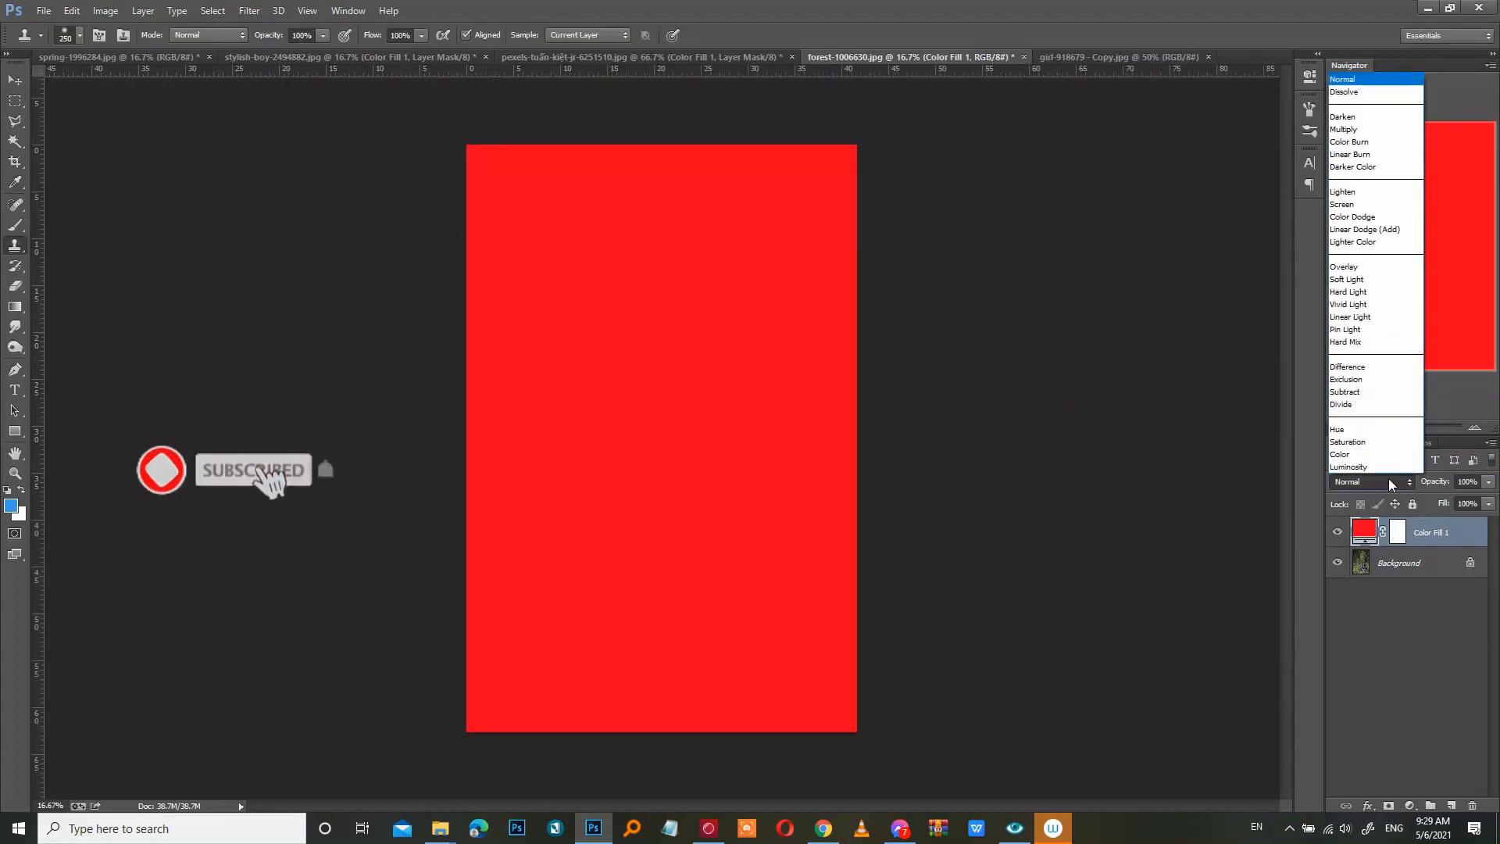
click(1351, 435)
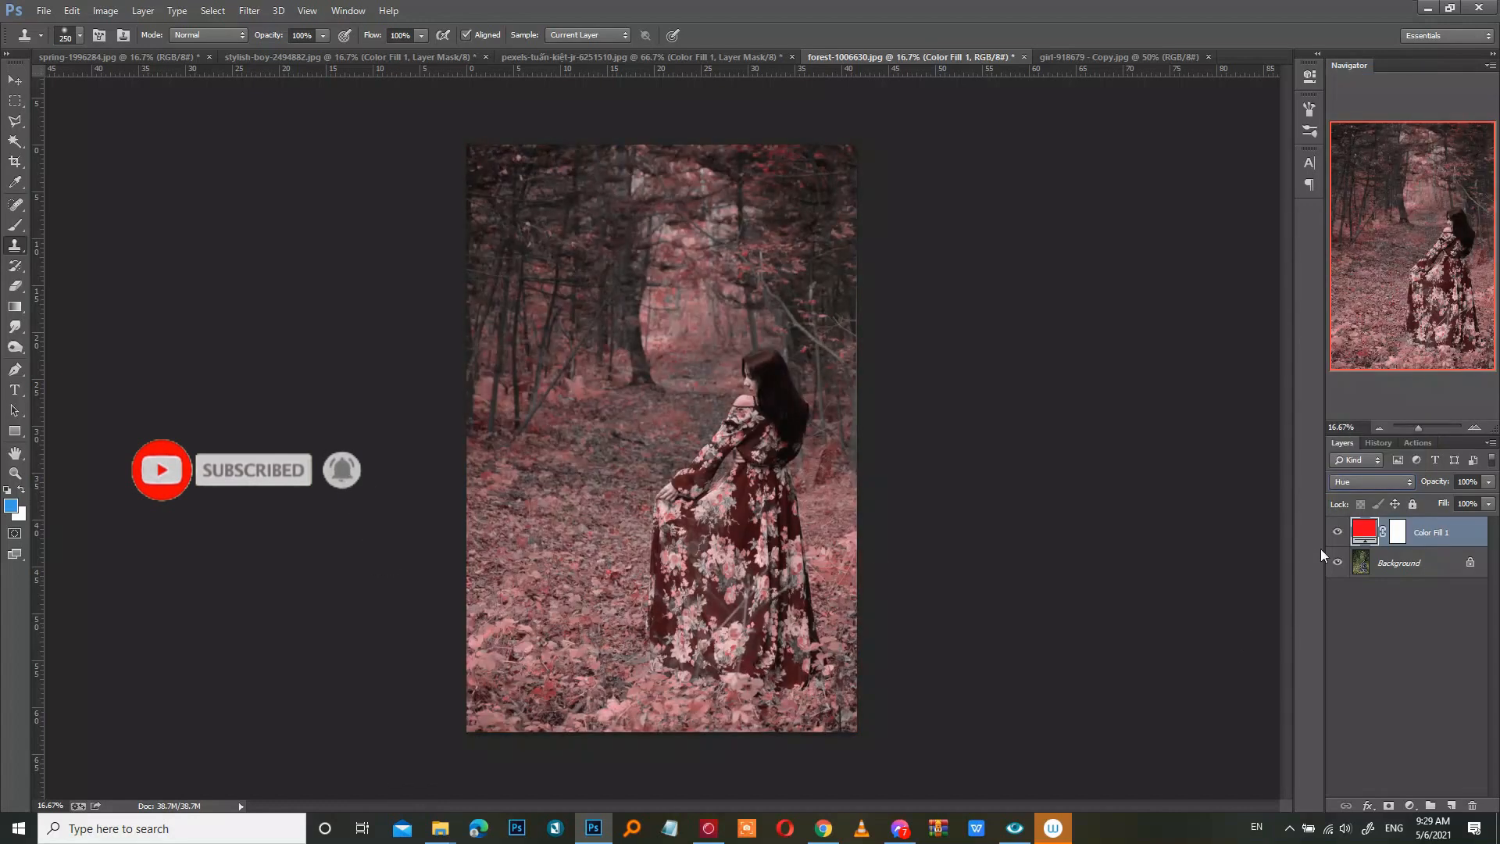
click(1340, 536)
click(1340, 536)
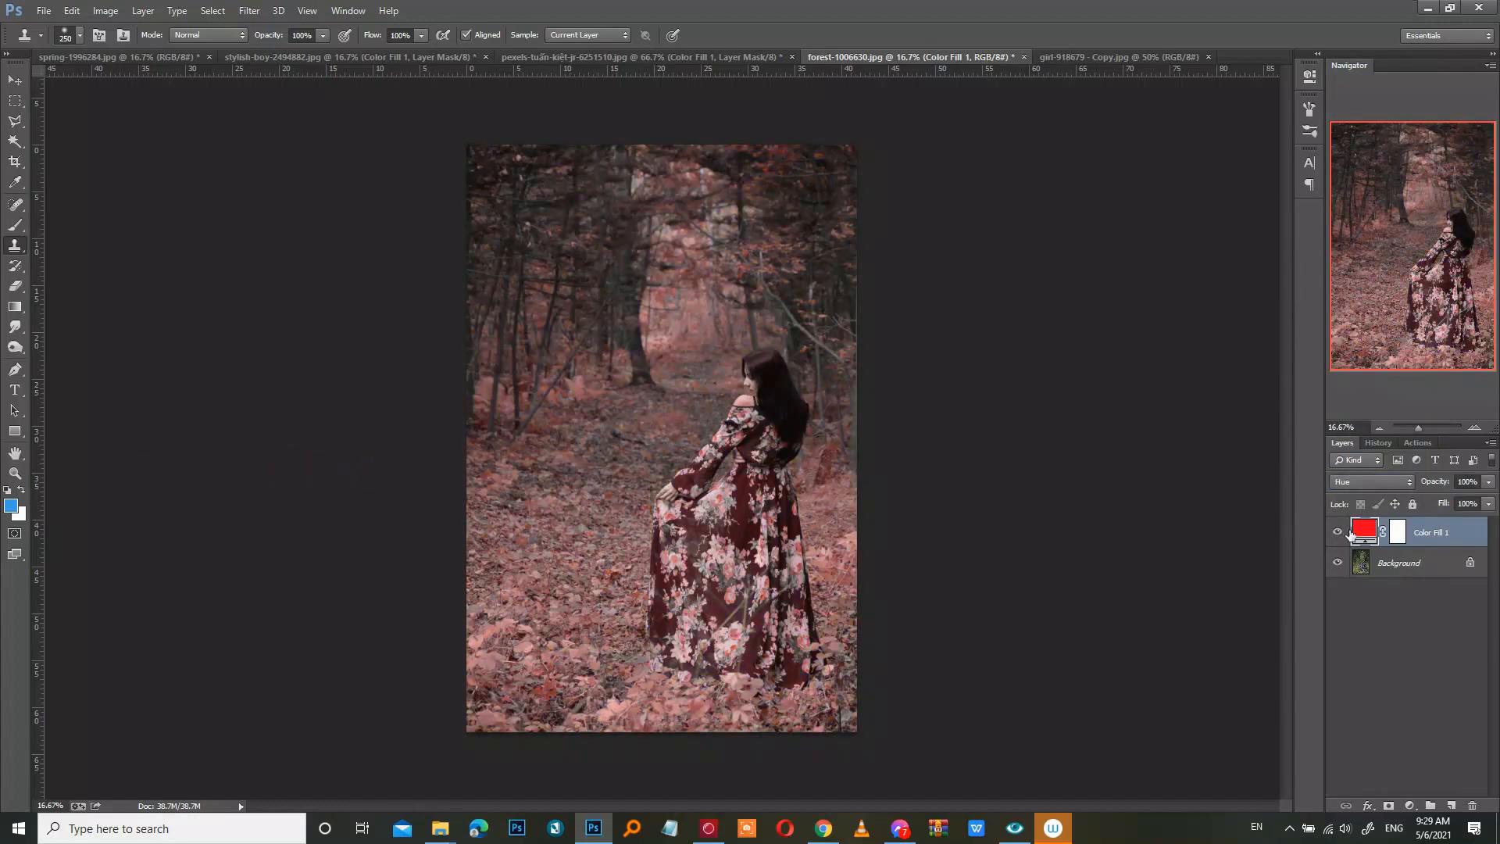
Step: Paint the fill layer's mask with a soft black brush at 30% opacity to restore the dress's original colors, and compare the result
click(1398, 534)
key(b)
click(18, 227)
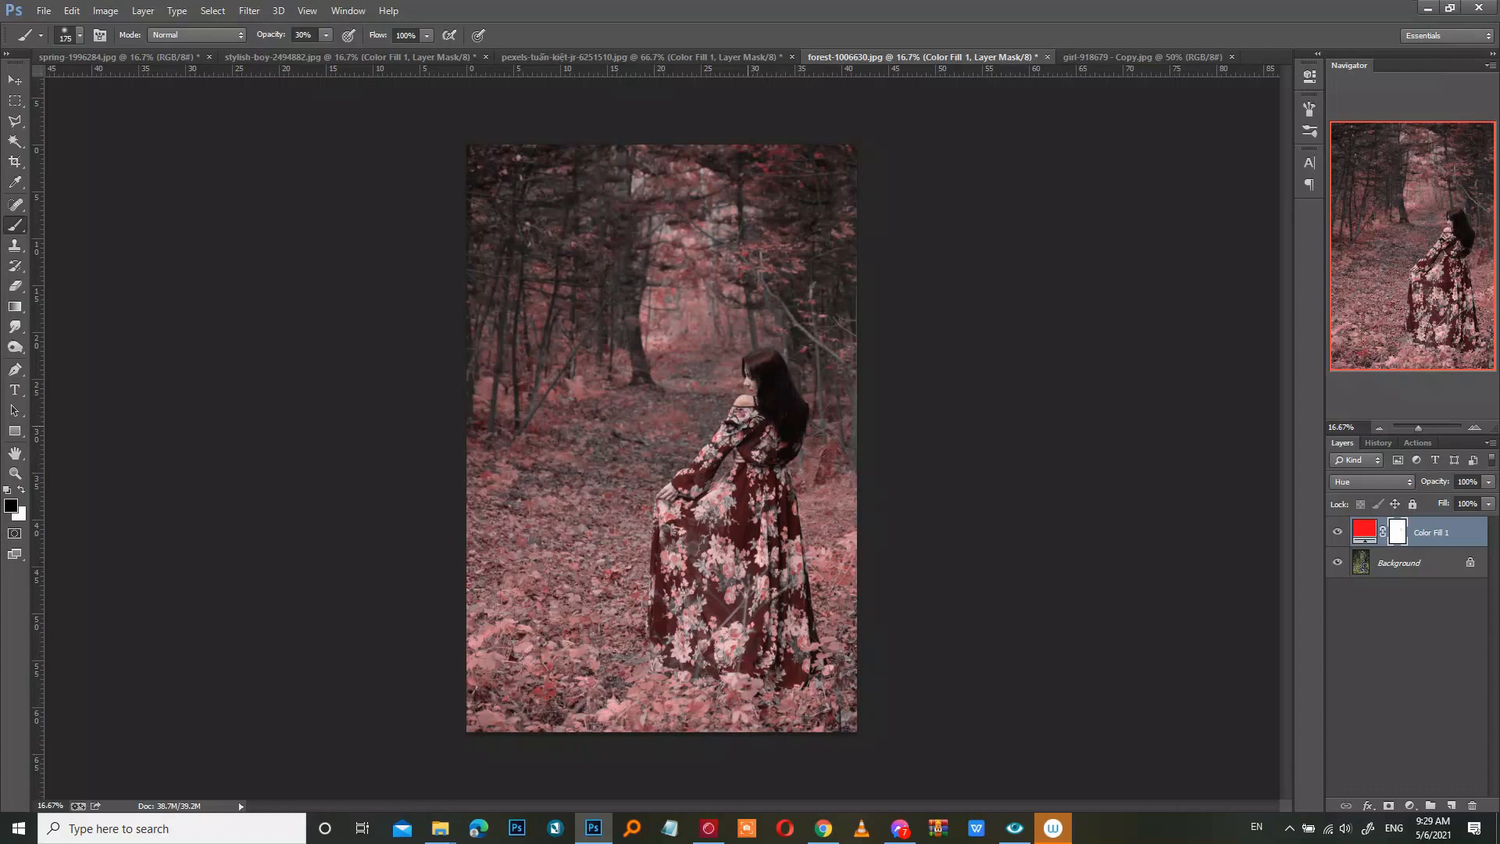
mouse_move(763, 426)
mouse_down()
mouse_move(756, 491)
mouse_move(775, 420)
mouse_move(724, 523)
mouse_up()
key(bracketleft)
mouse_move(714, 588)
mouse_down()
mouse_move(759, 529)
mouse_move(776, 576)
mouse_move(775, 532)
mouse_move(789, 651)
mouse_move(705, 636)
mouse_move(688, 536)
mouse_move(683, 633)
mouse_move(675, 536)
mouse_up()
key(bracketleft)
key(bracketleft)
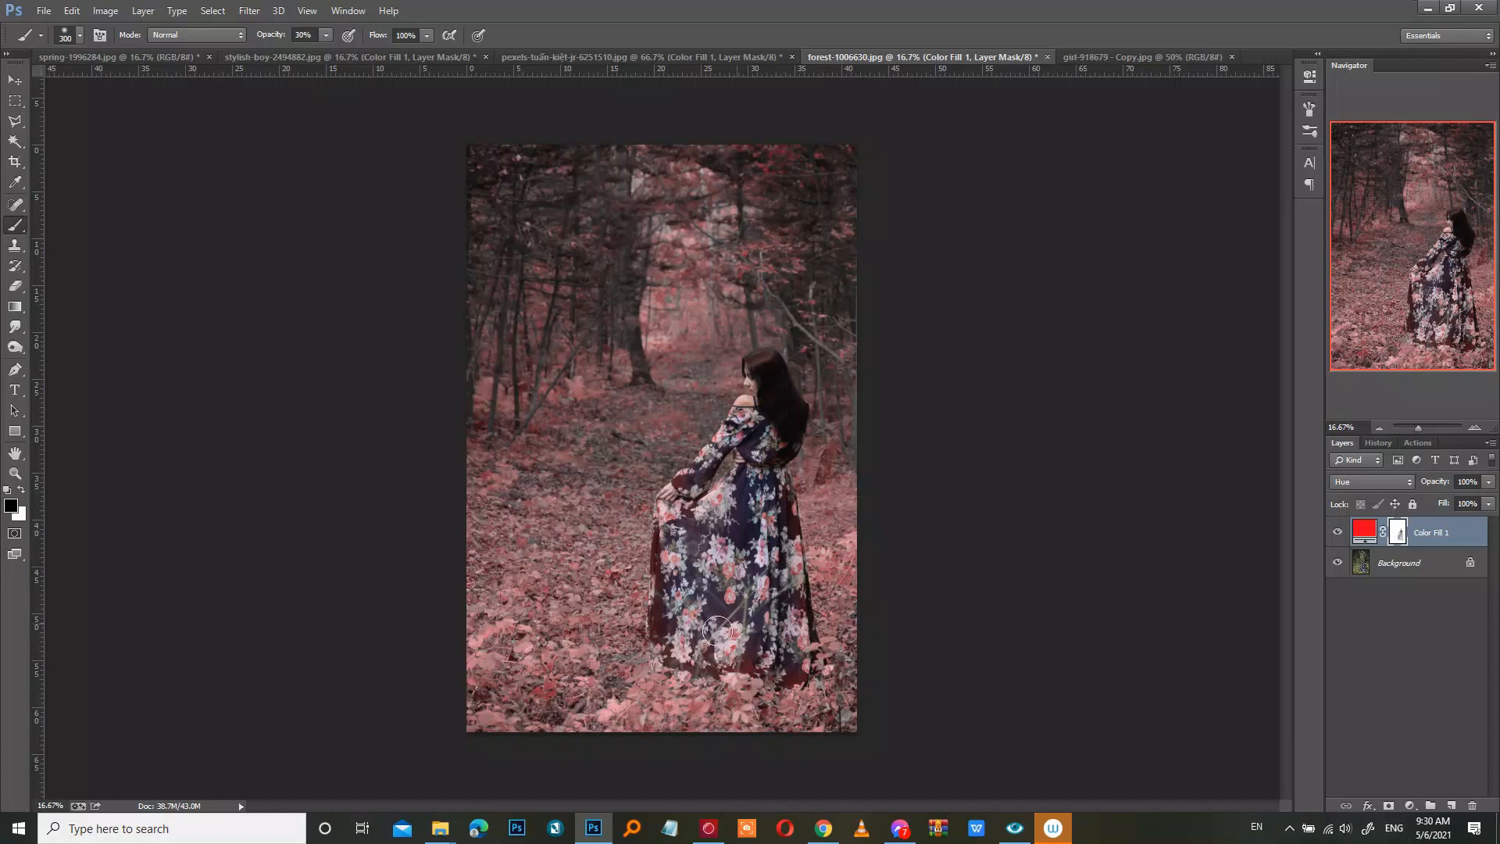
click(1339, 534)
Step: Switch to the photo of the girl with the flower wreath and add a bright red Solid Color fill layer
click(1127, 56)
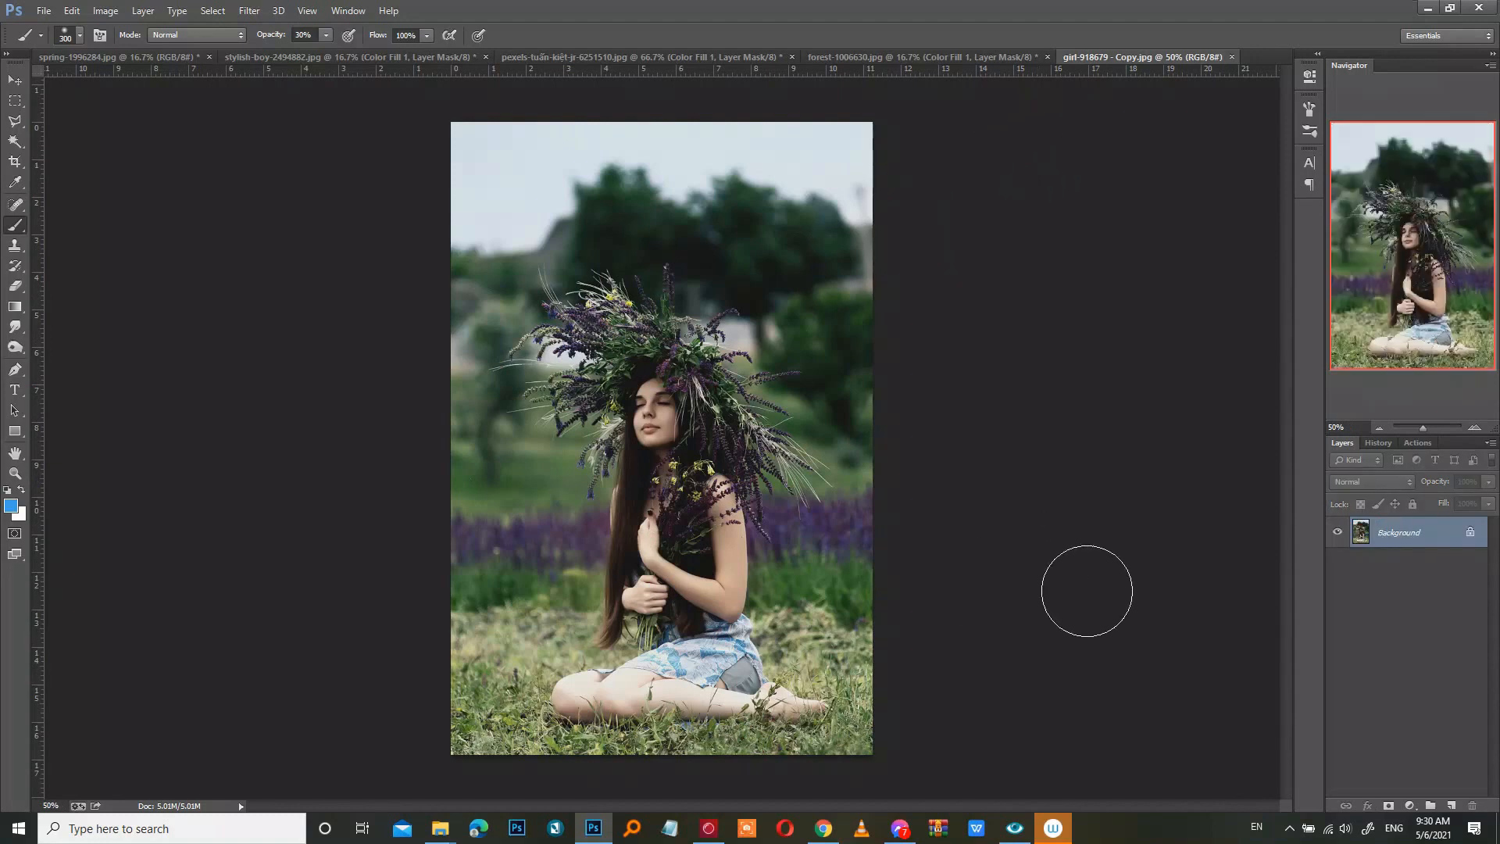
click(1409, 805)
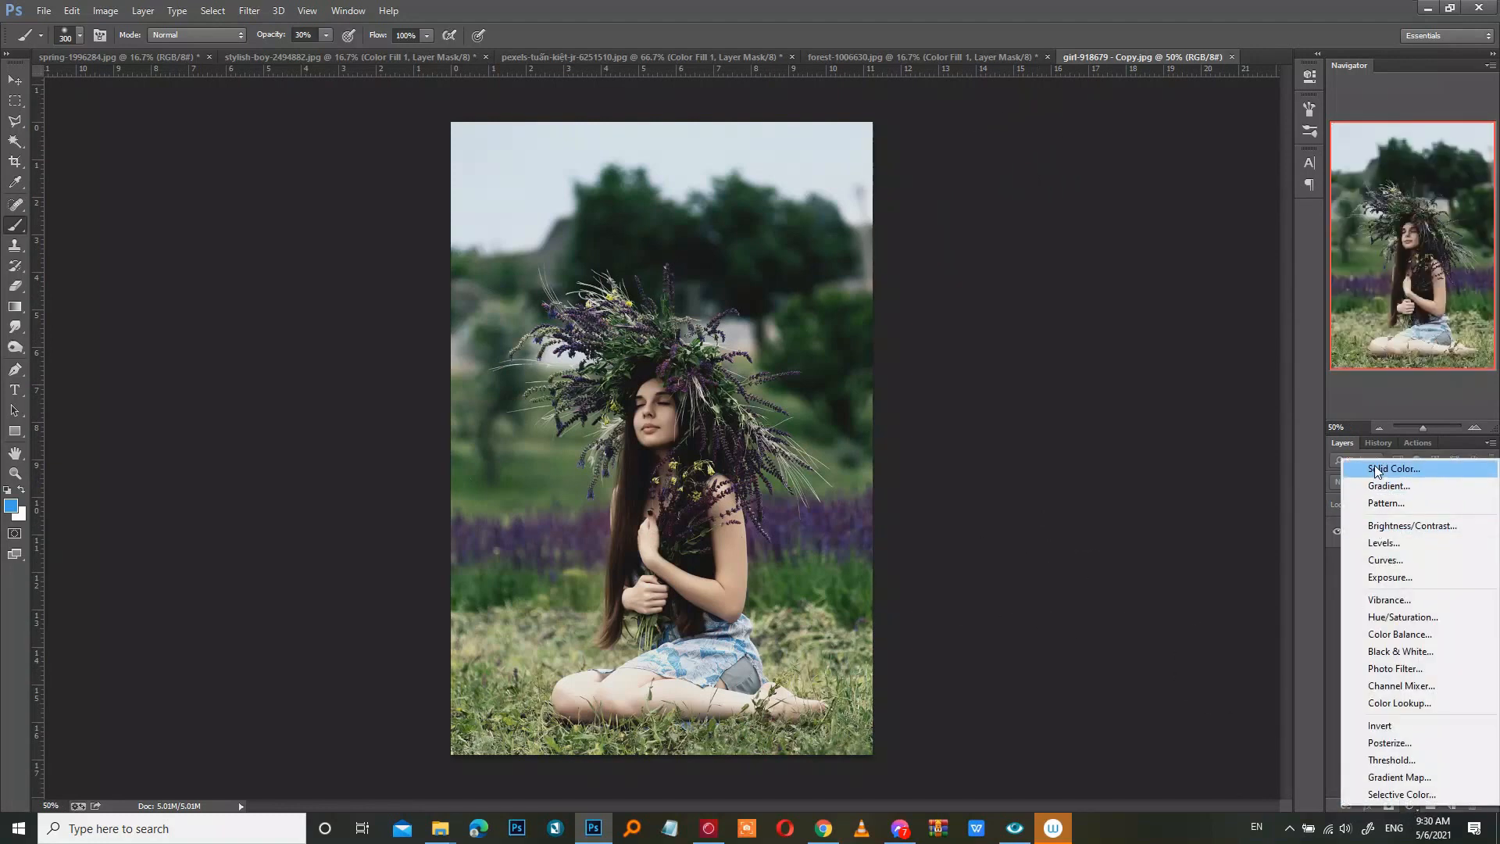
click(1376, 469)
click(1097, 294)
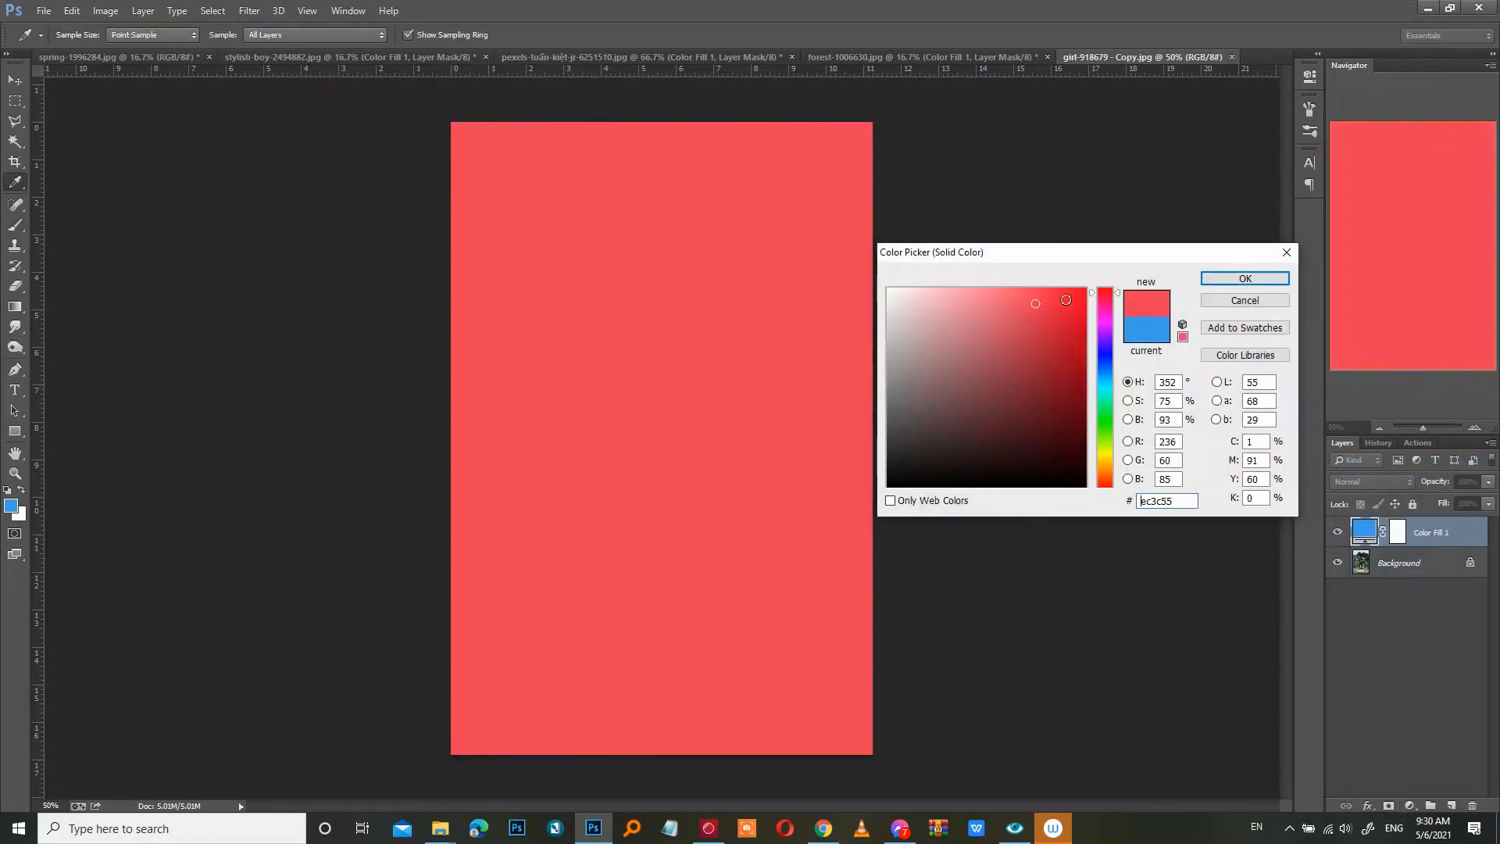
drag(1066, 299, 1083, 290)
click(1244, 278)
click(1410, 804)
click(1325, 644)
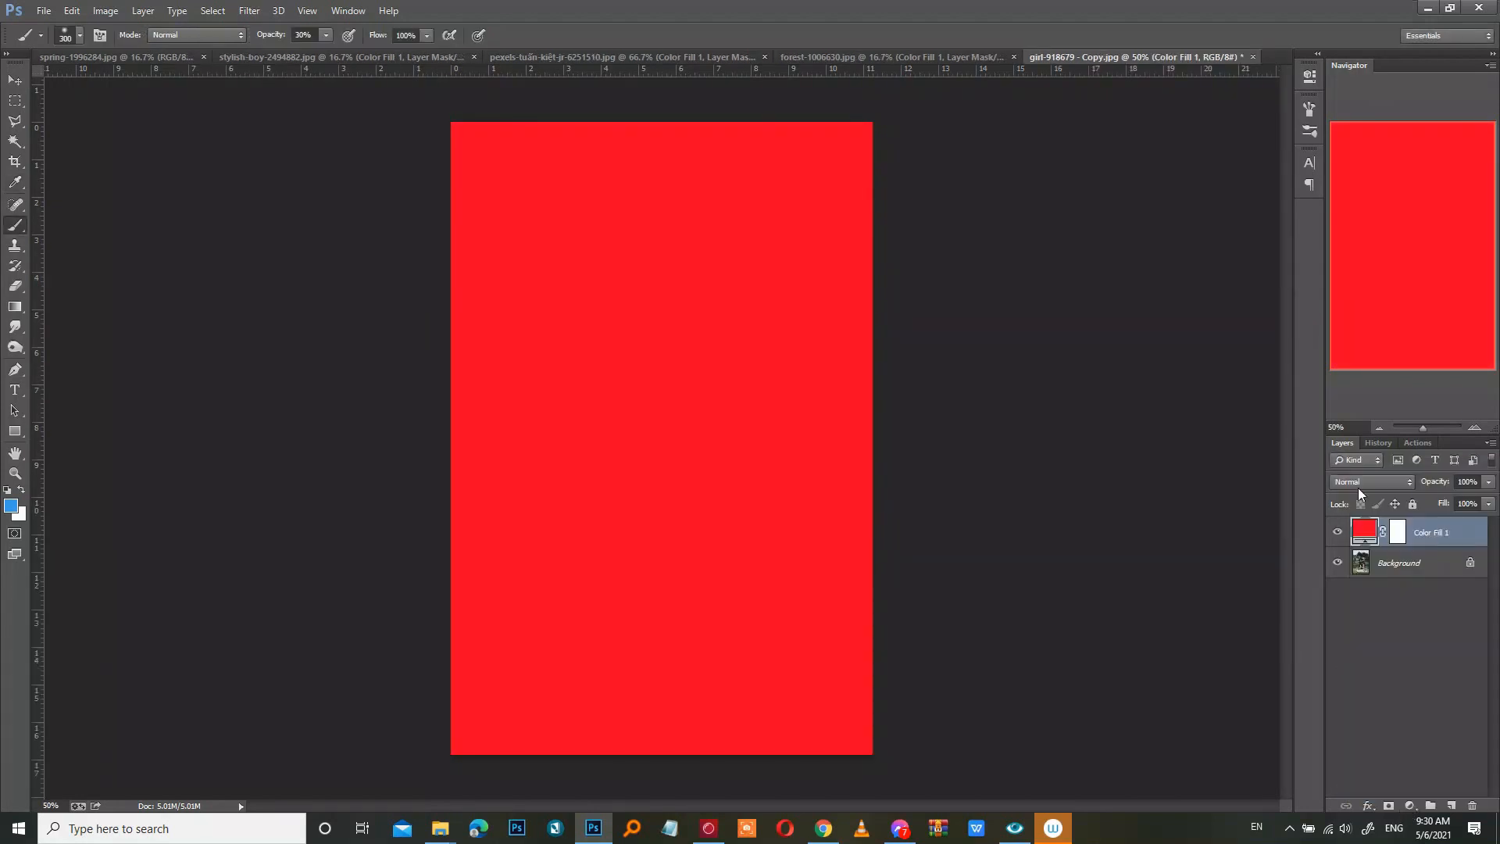
Step: Set the red fill layer over the wreath girl to the Hue blending mode and toggle its visibility
click(1380, 481)
click(1353, 431)
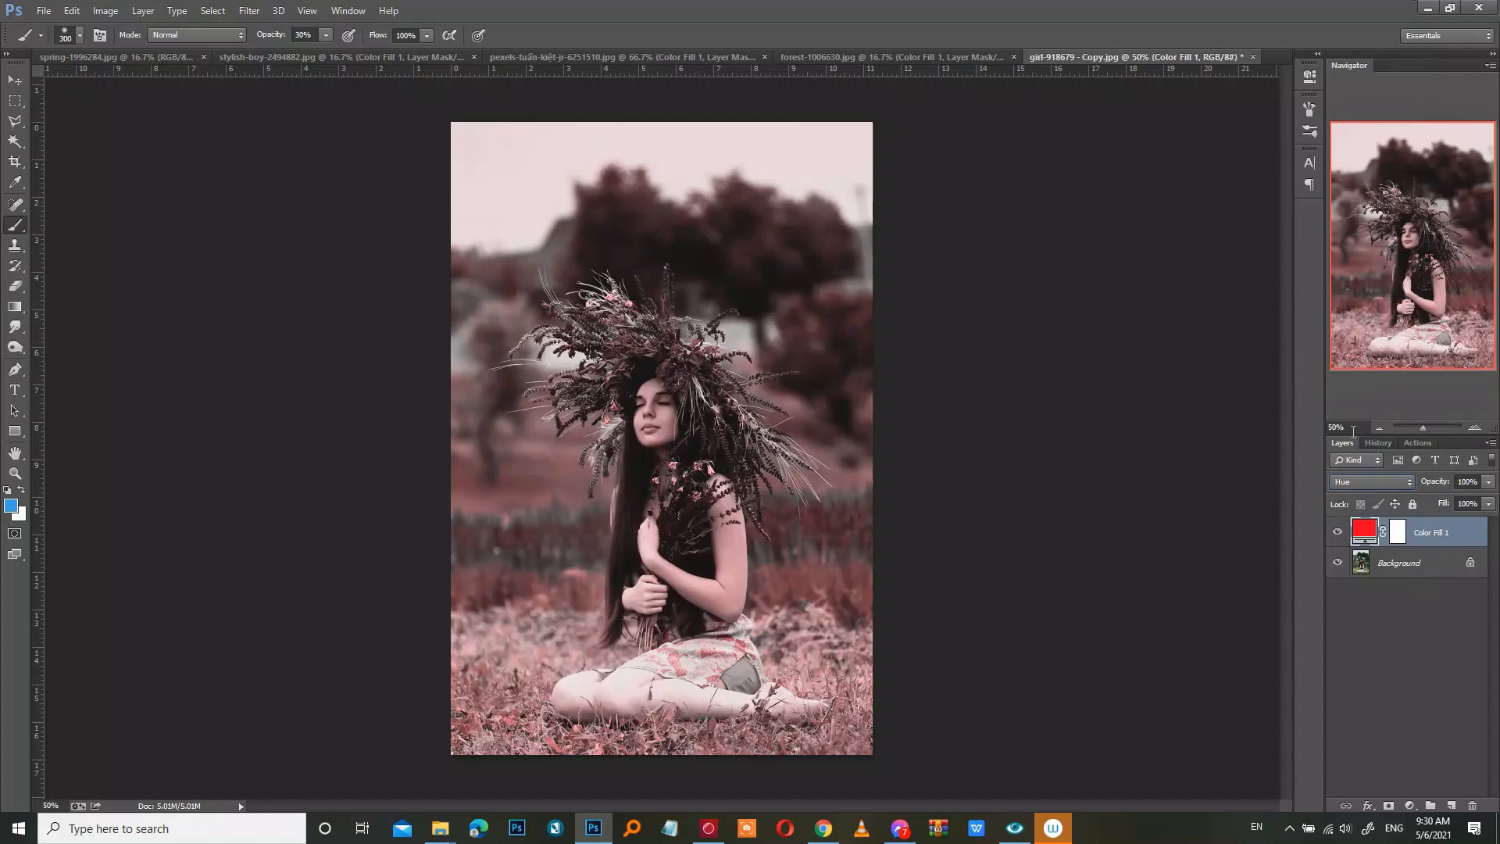
click(1337, 535)
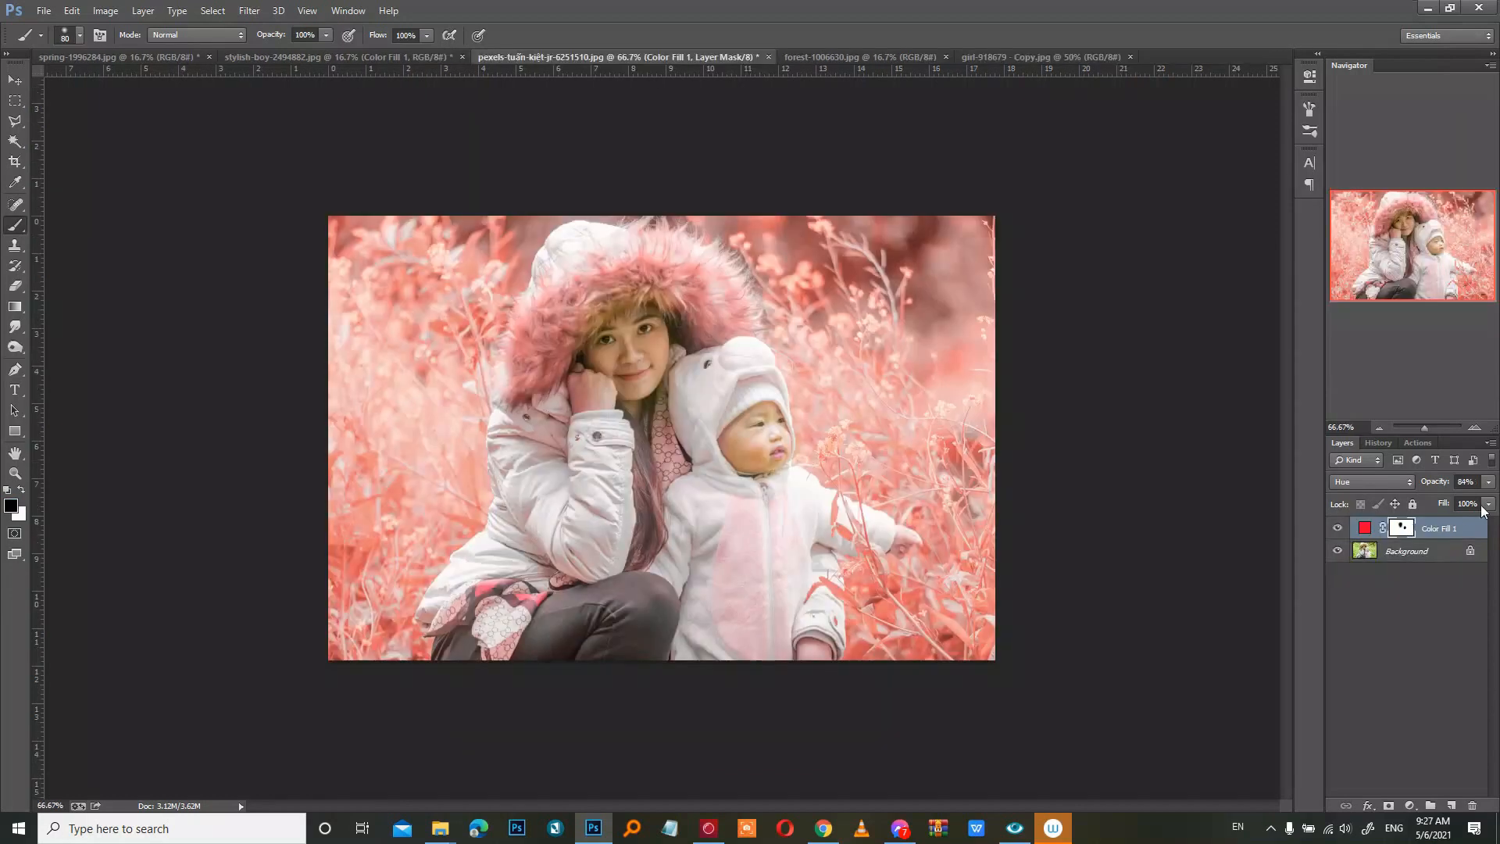
Step: Set the red fill layer's opacity to 100% in the photo of the woman and baby, and compare before and after
click(1487, 483)
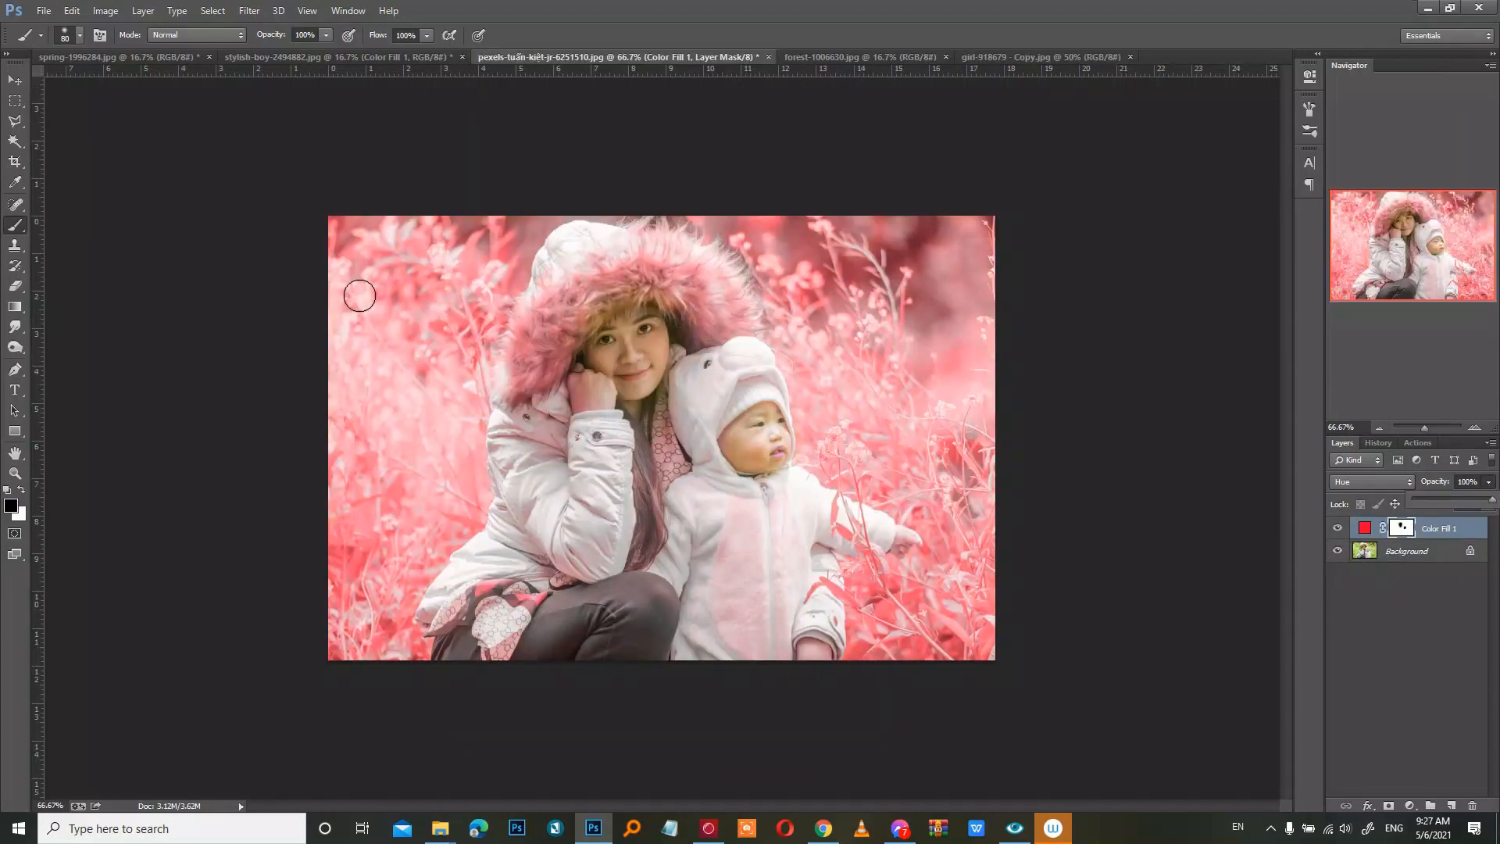
click(1337, 529)
click(1336, 529)
click(1337, 529)
click(1337, 529)
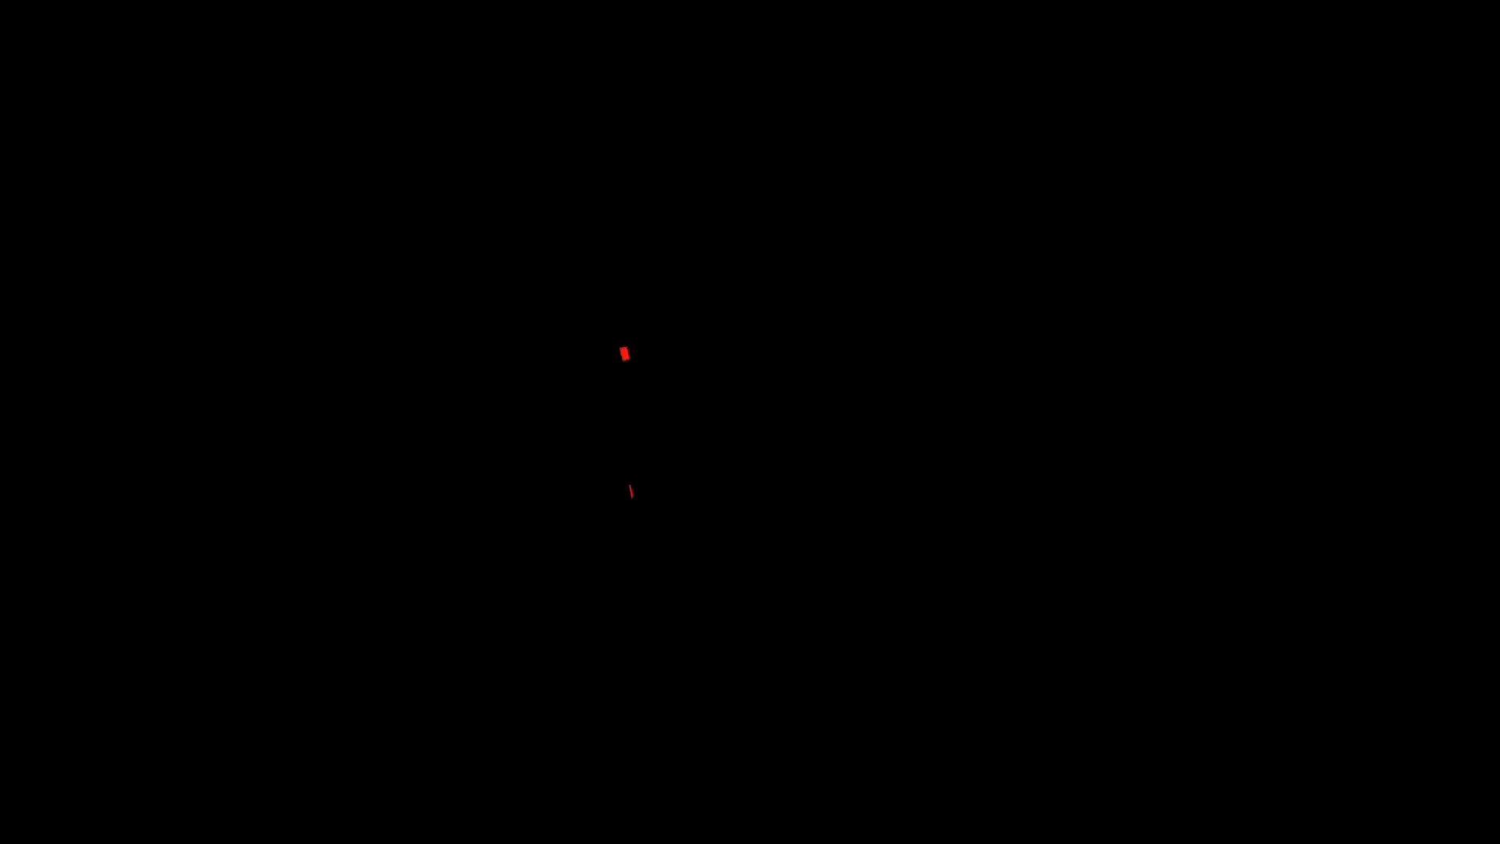